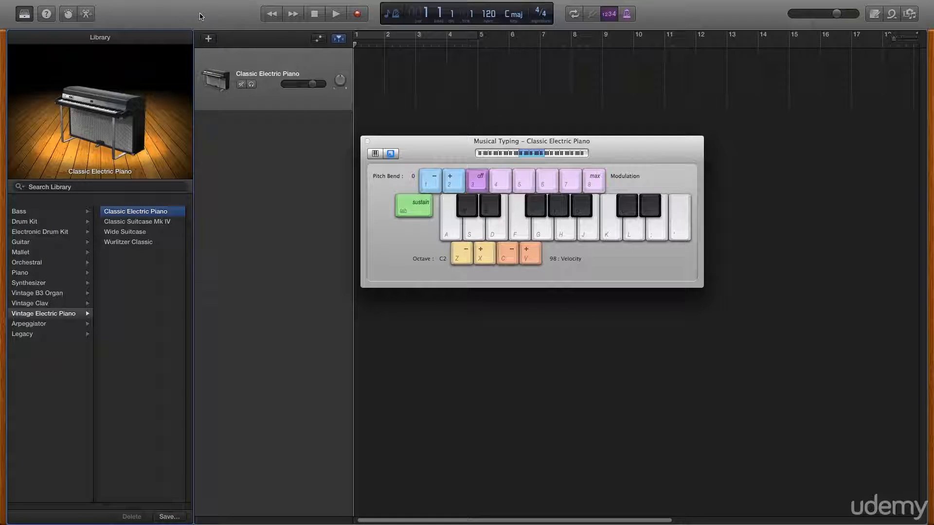
- Hide the instrument Library and close the Musical Typing window to clear the workspace
click(25, 13)
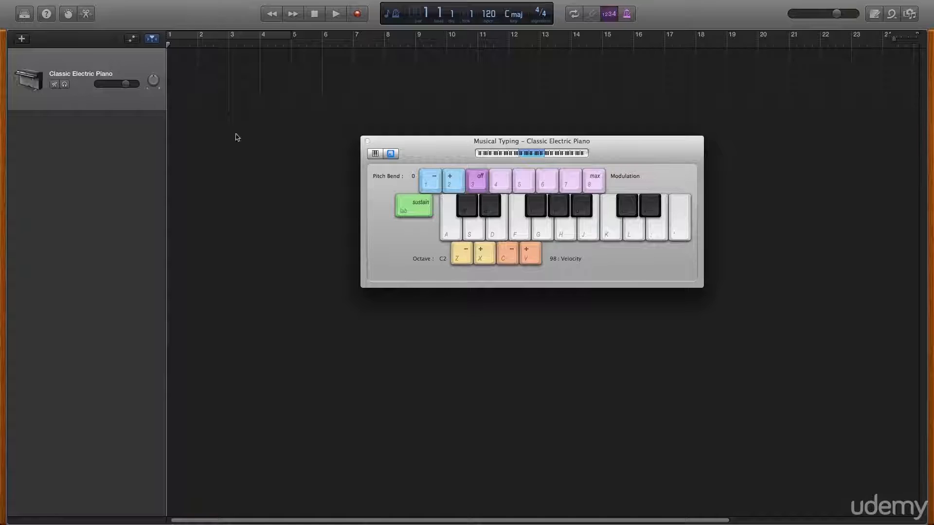
click(366, 142)
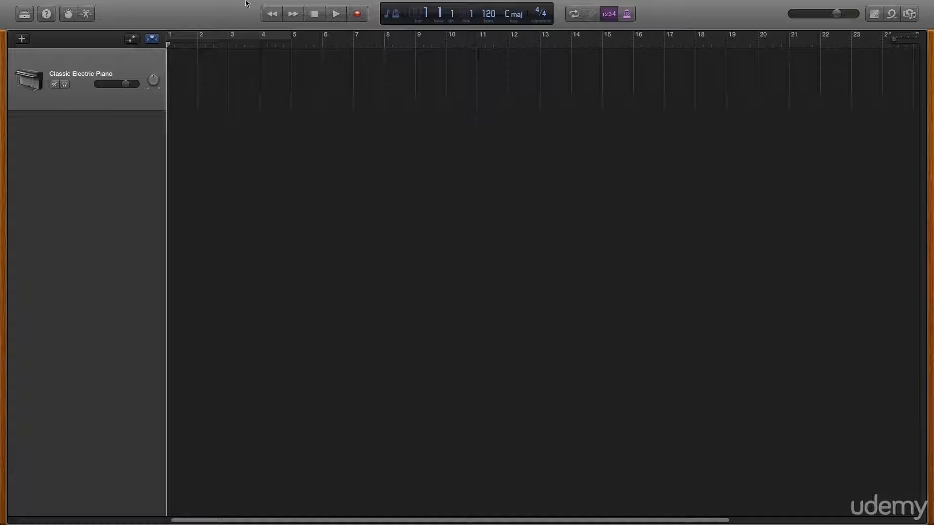
- Show the arrangement track and add a first section starting at bar 1, keeping its name as Intro
mouse_move(237, 3)
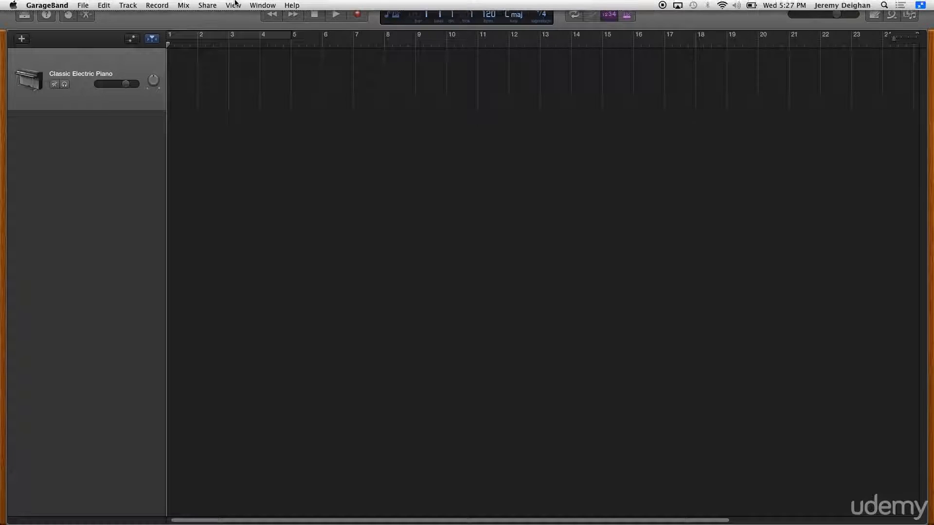
click(127, 6)
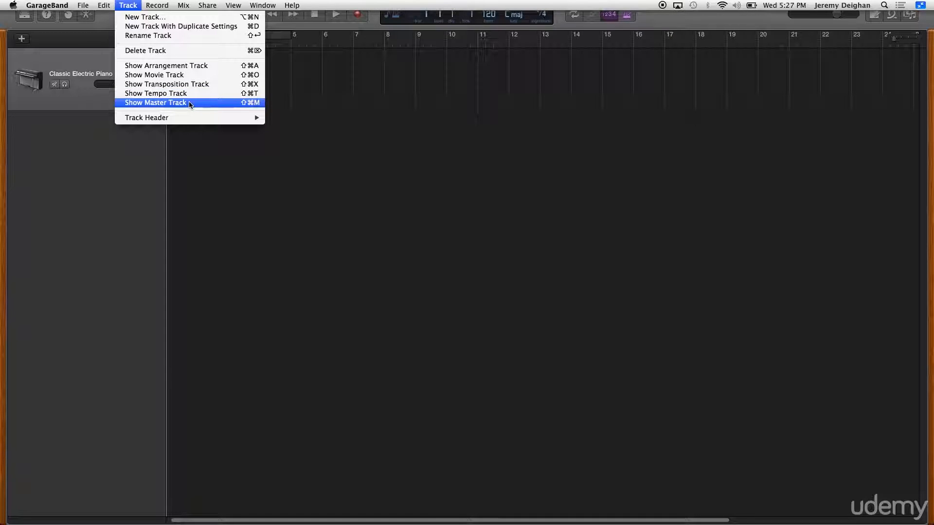
click(185, 66)
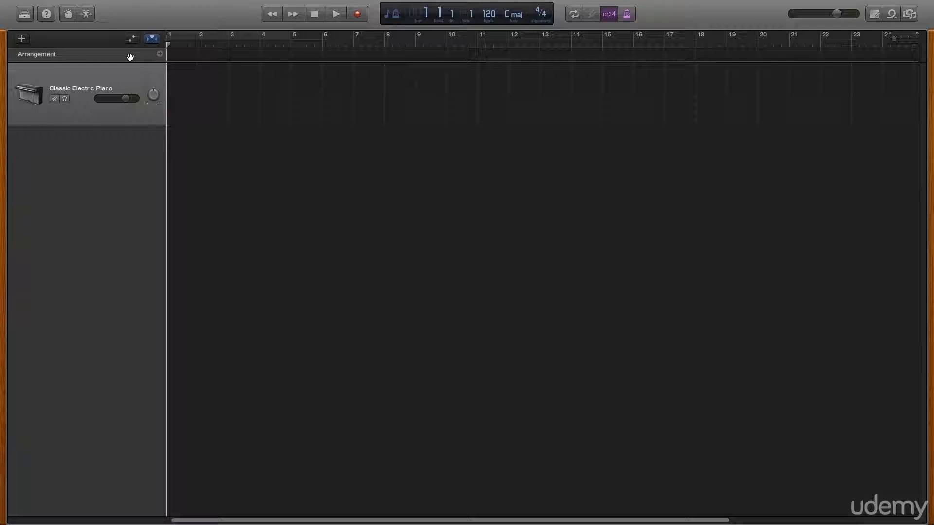
click(160, 54)
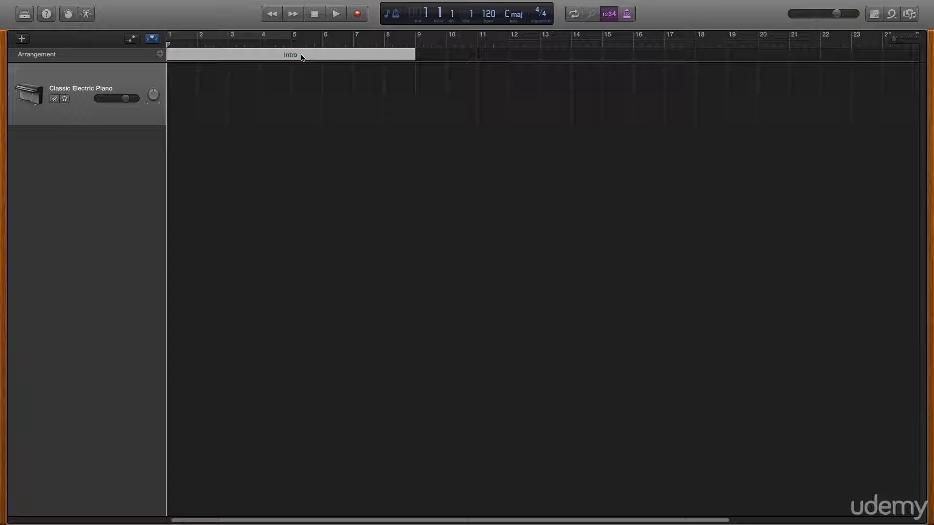
click(297, 56)
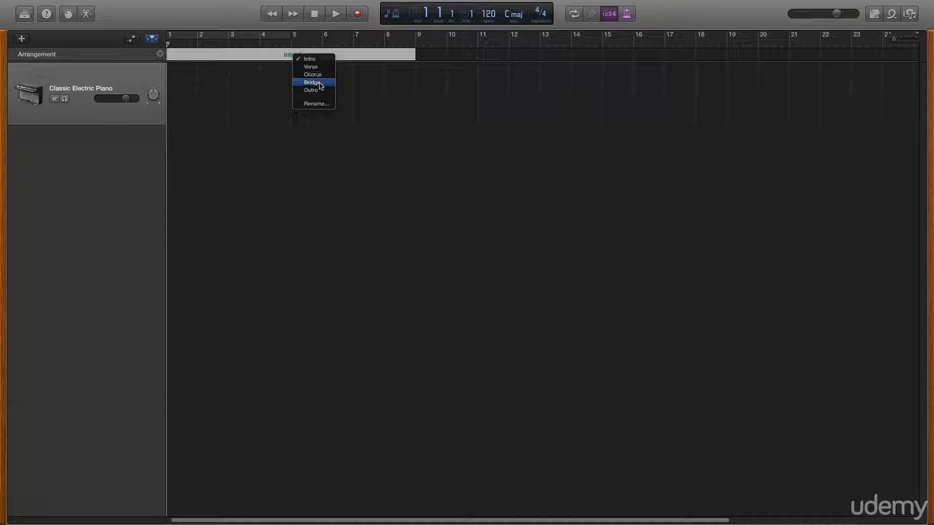
click(314, 59)
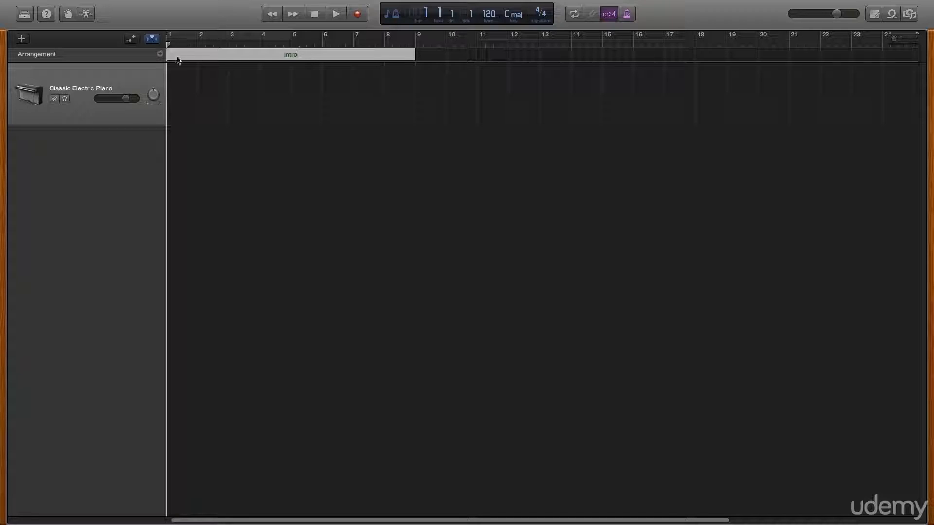
- Add a second arrangement section after the Intro, keeping its name as Verse
click(160, 54)
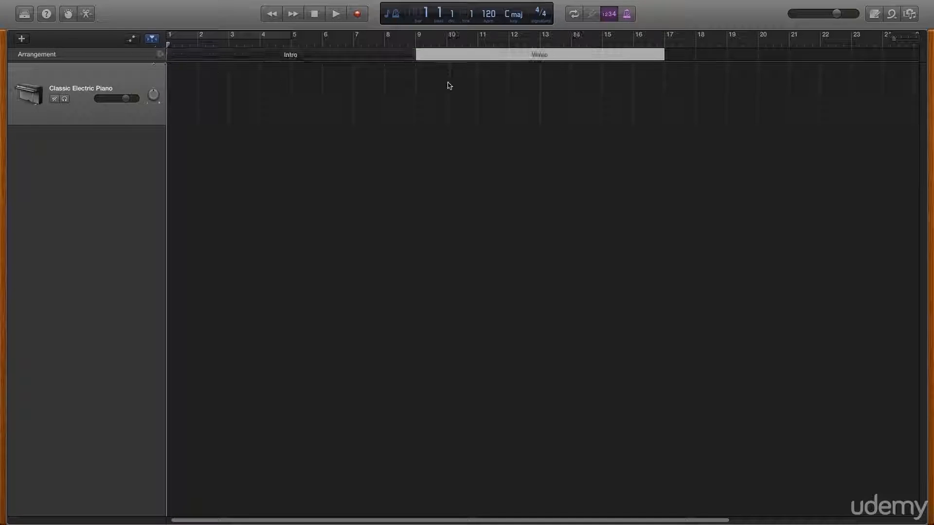
click(548, 55)
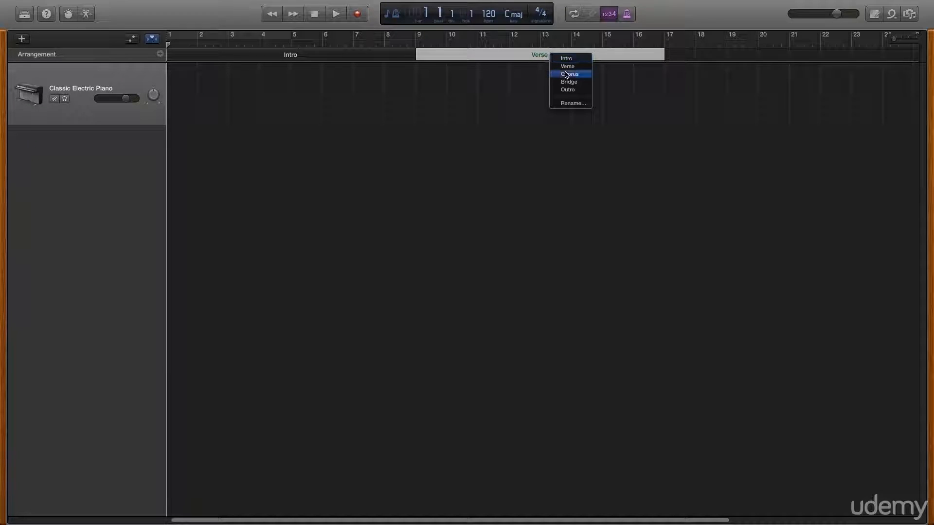
click(627, 73)
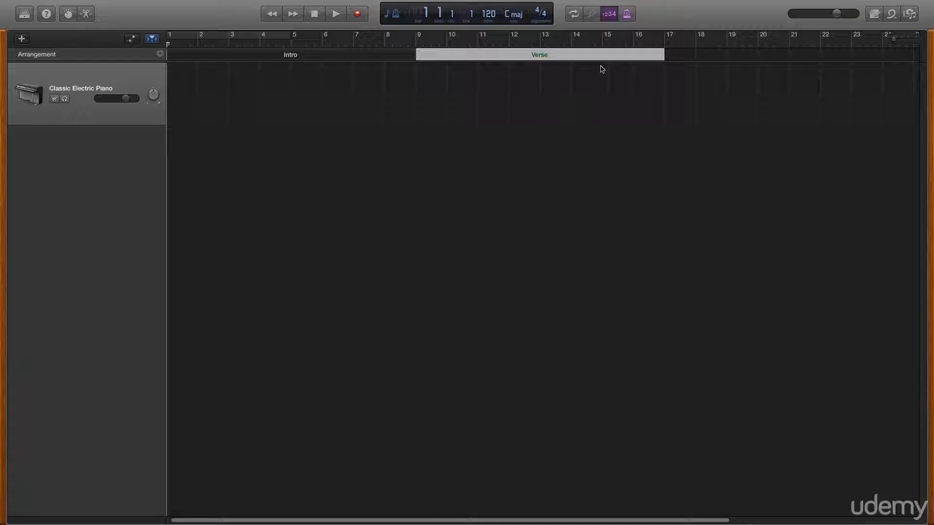
- Shorten the Verse section to end at about bar 13, and move the Intro–Verse boundary to bar 4
drag(663, 54, 548, 54)
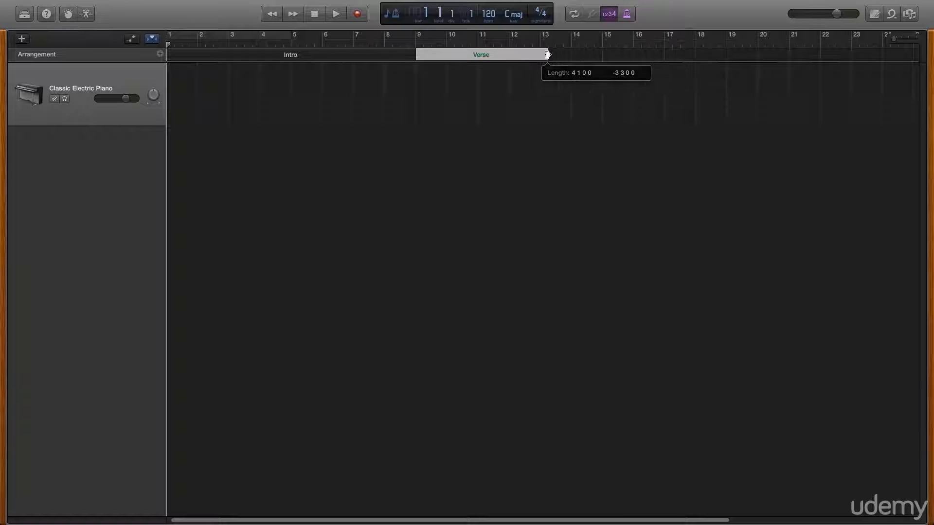
click(462, 56)
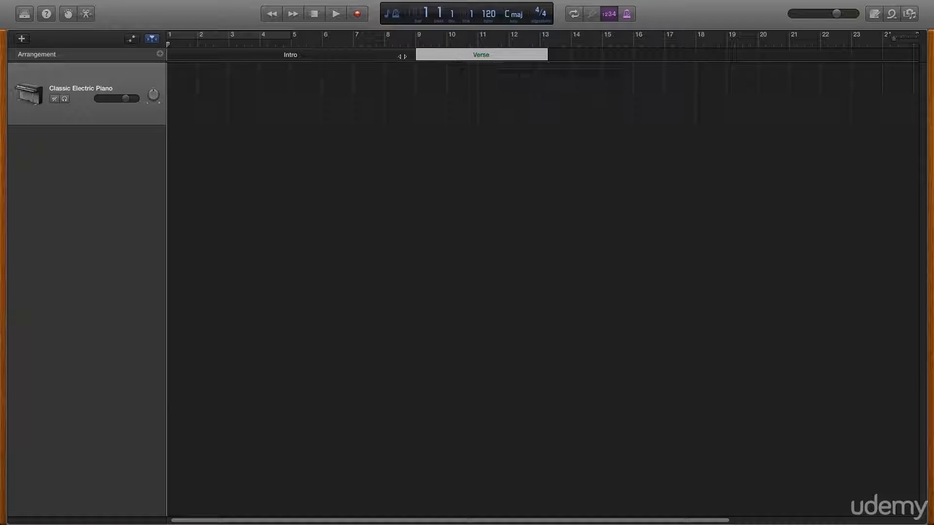
mouse_move(416, 55)
mouse_down()
mouse_move(273, 54)
mouse_move(444, 54)
mouse_move(260, 61)
mouse_up()
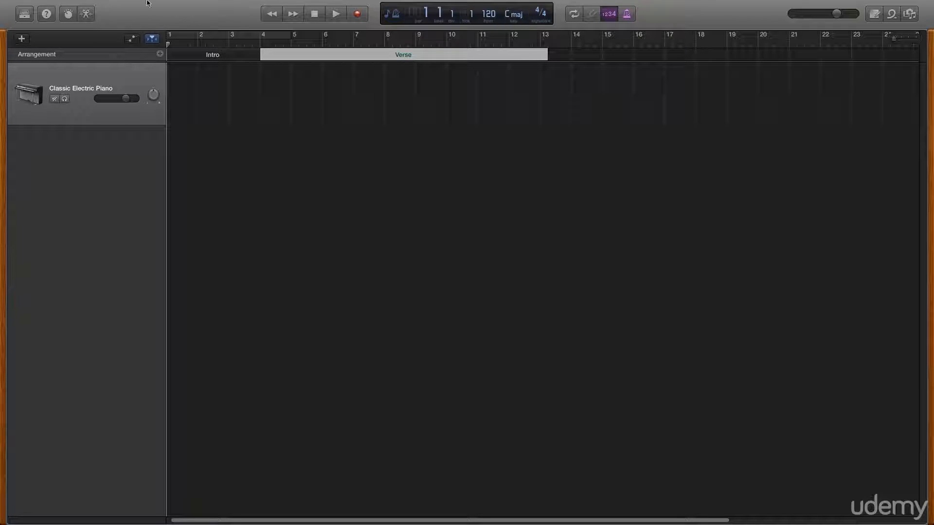
- Hide the arrangement track and show the movie track instead
click(129, 6)
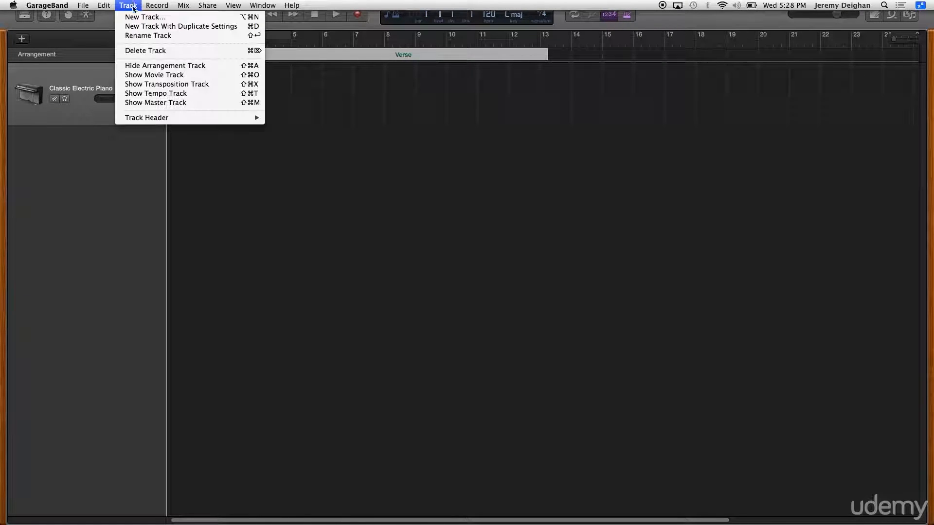
click(144, 65)
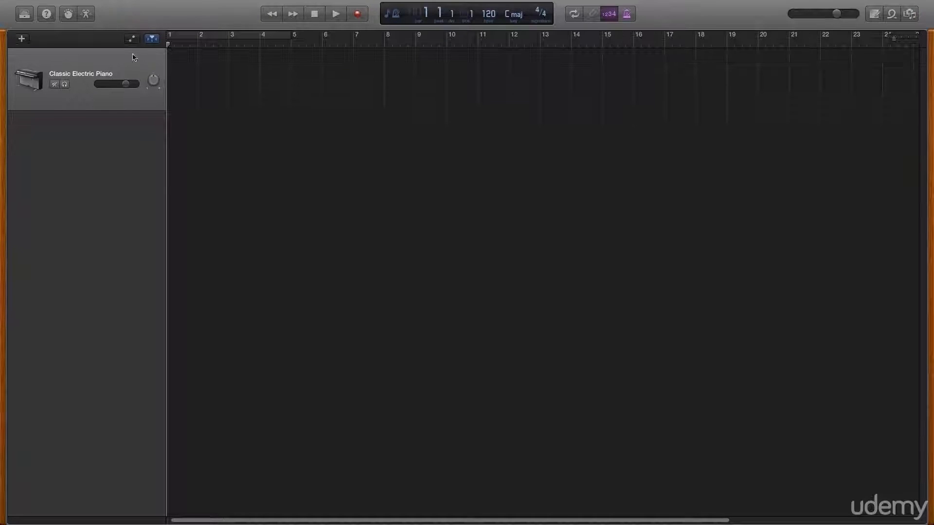
click(128, 5)
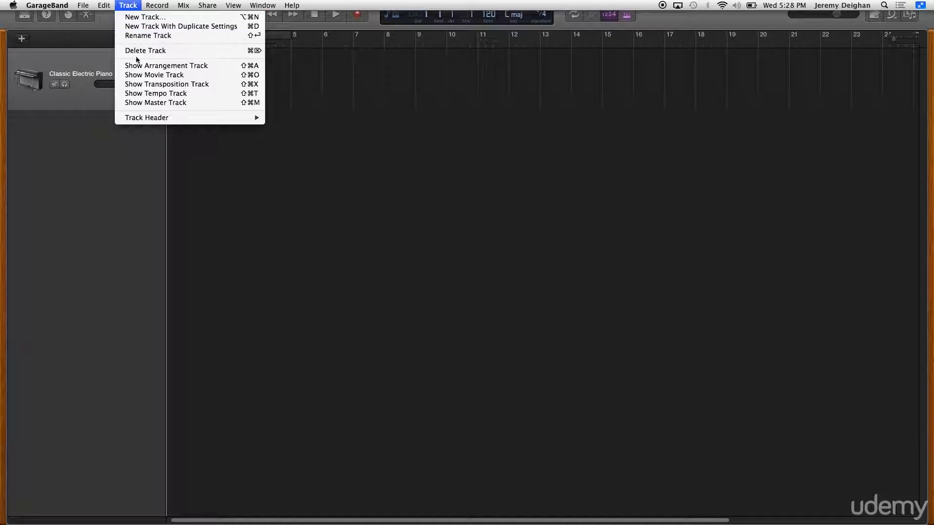
click(139, 75)
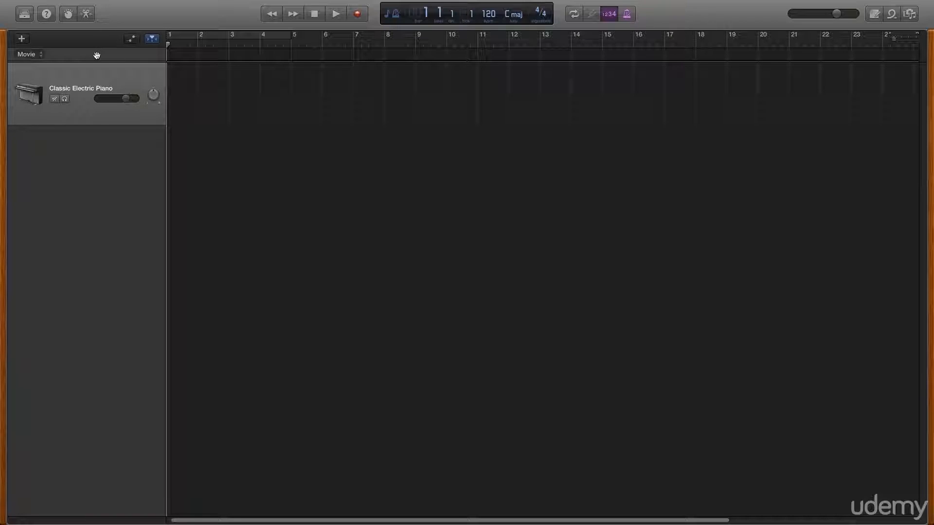
- Import the amp_designer_original movie from the Documents folder into the movie track
click(41, 57)
click(45, 68)
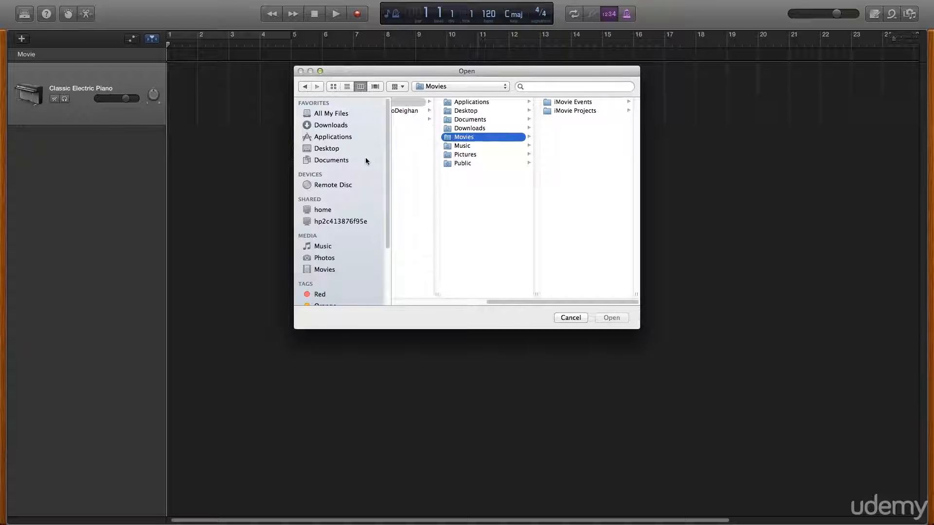
click(343, 161)
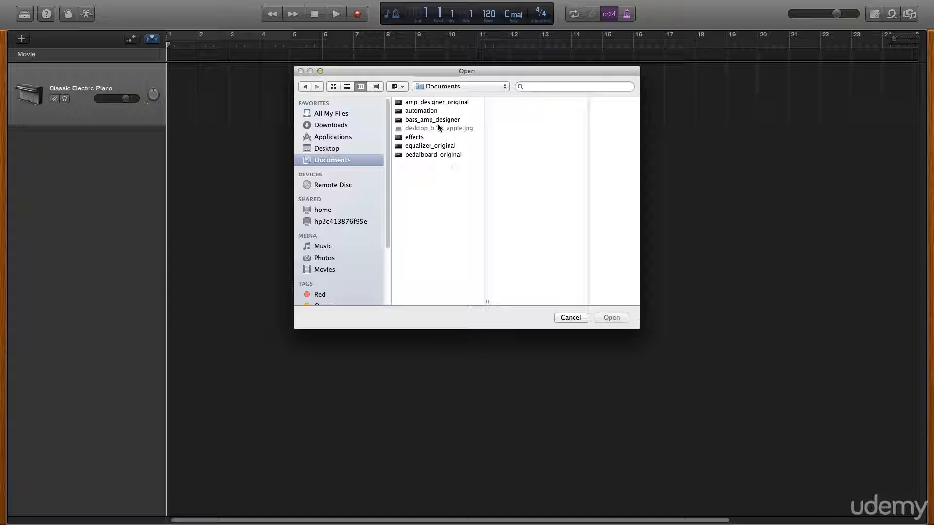
click(435, 104)
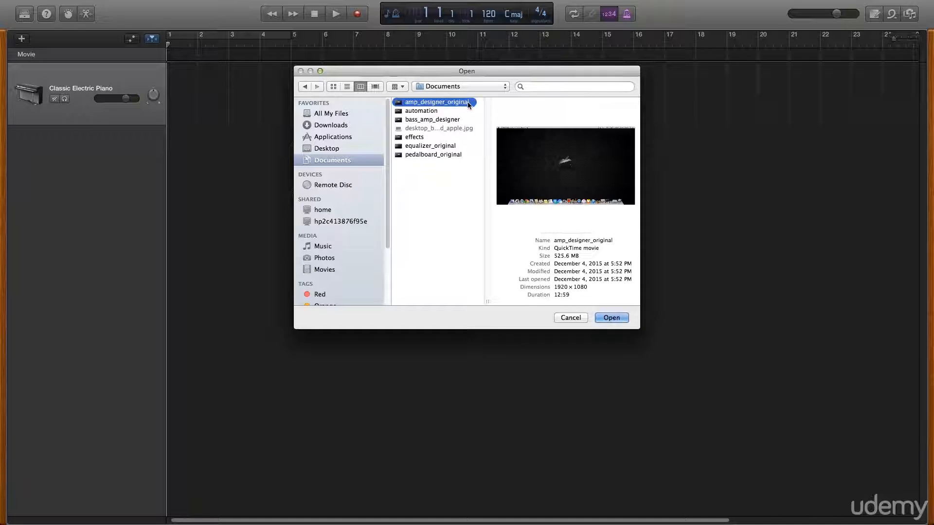
click(611, 318)
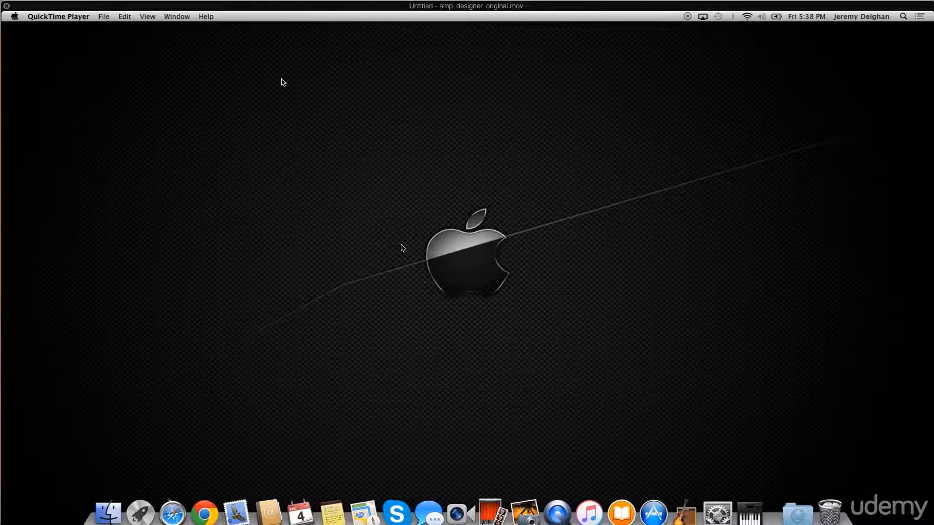
- Shrink the movie preview window and place it in the empty area below the tracks
drag(534, 10, 470, 109)
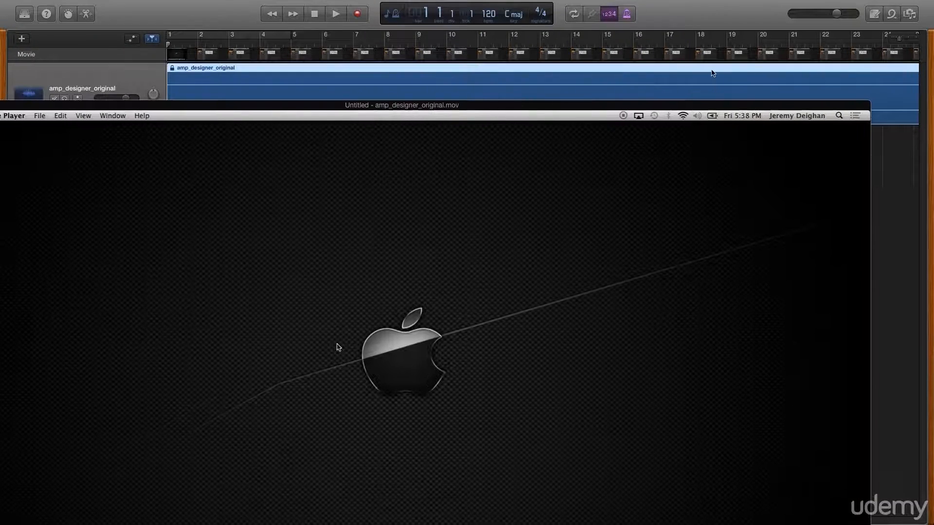
drag(871, 100, 356, 362)
drag(277, 396, 556, 217)
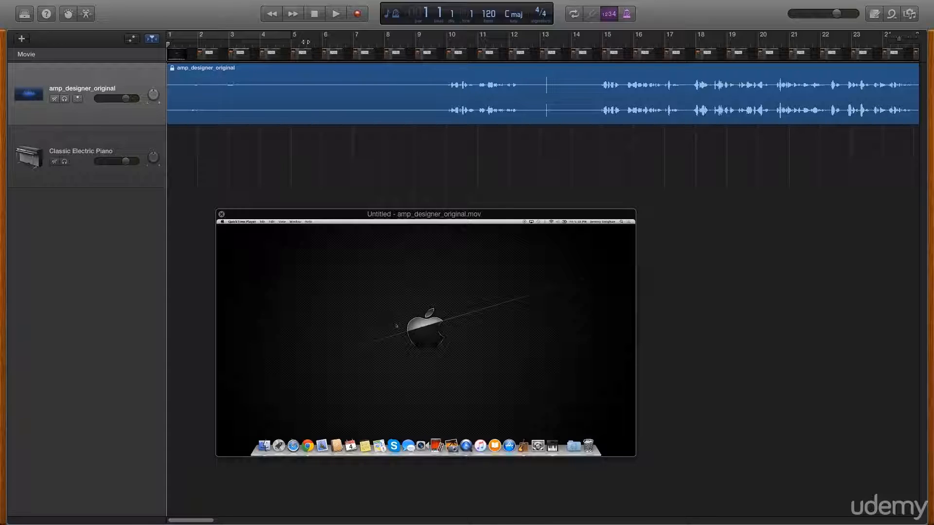
- Preview the movie by moving the playhead to bar 8, beat 4, and scrubbing on to bar 129
drag(168, 44, 412, 70)
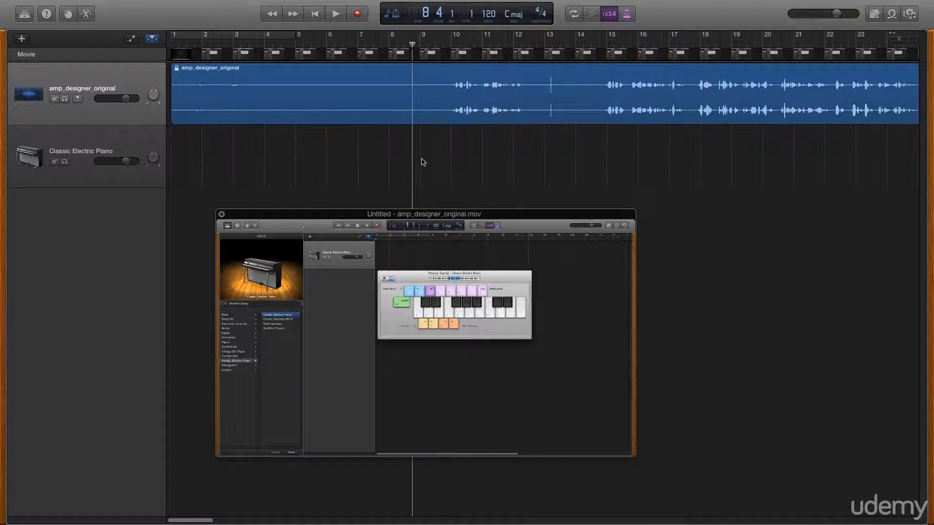
mouse_move(422, 340)
drag(271, 442, 373, 444)
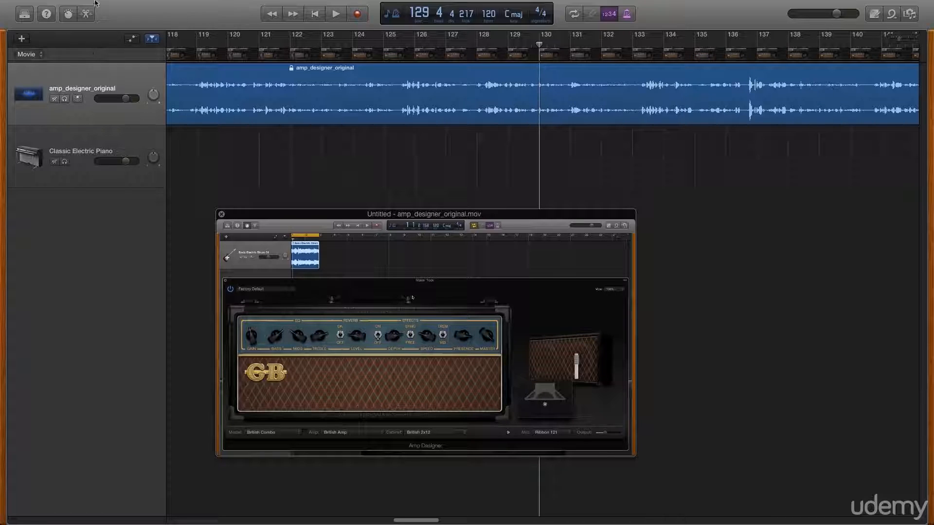
- Hide the movie track and close the floating movie preview window
click(126, 5)
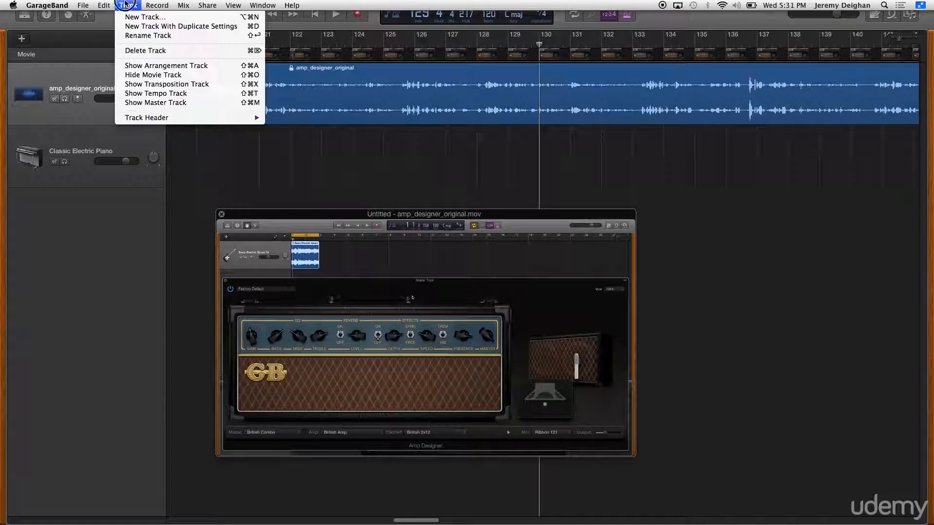
click(139, 75)
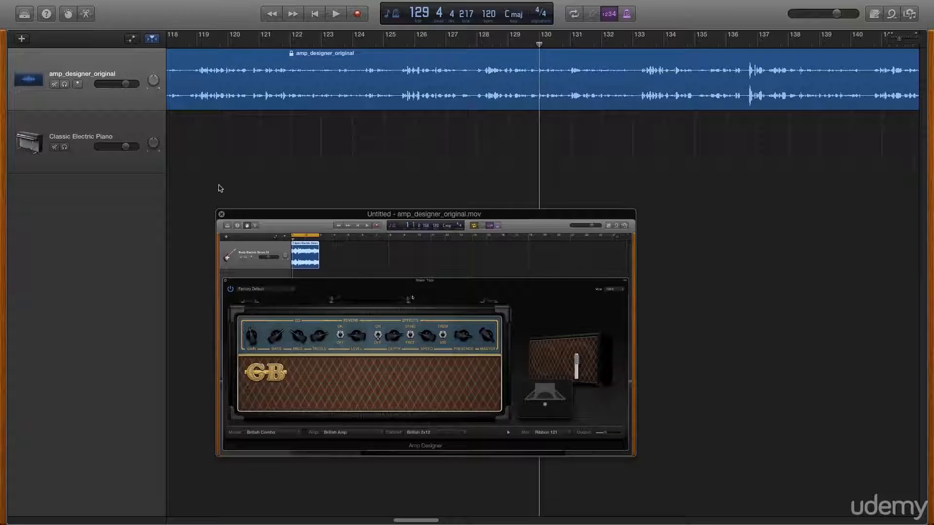
click(222, 214)
- Delete the amp_designer_original audio track together with its regions
right_click(121, 97)
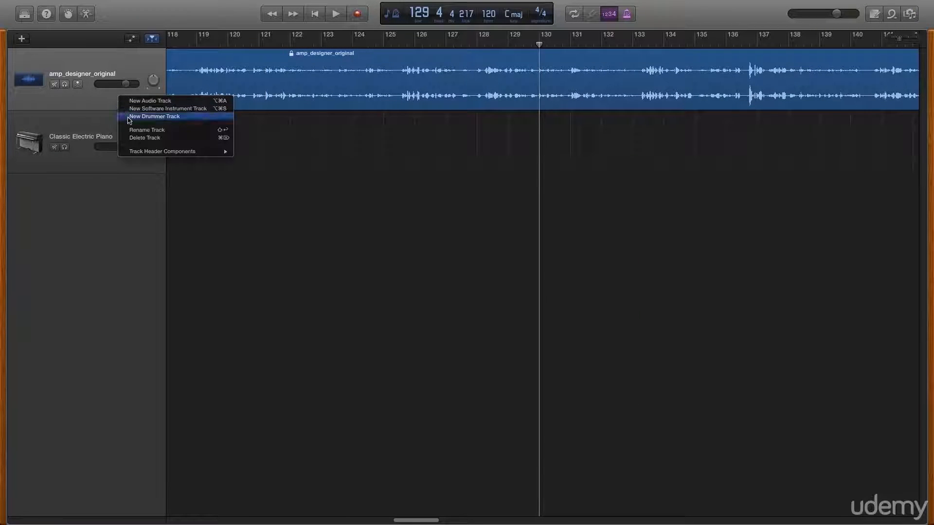
click(135, 138)
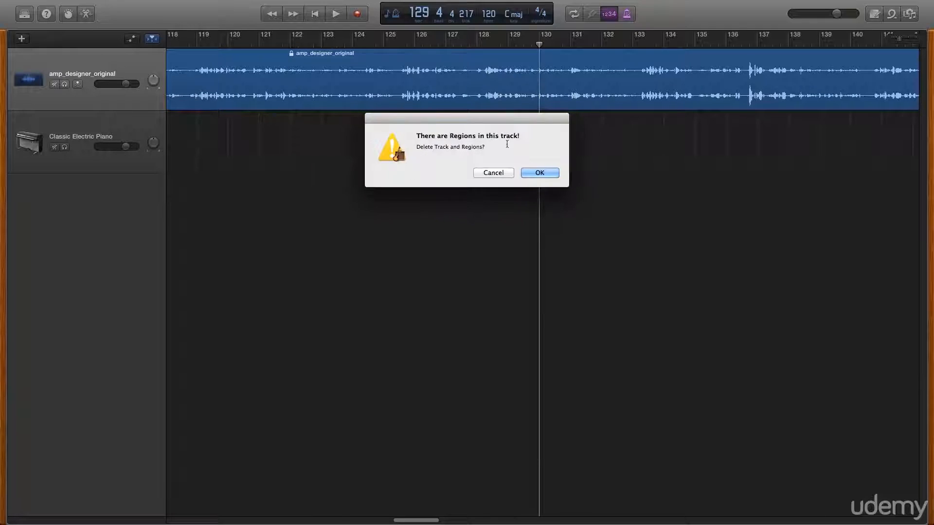
click(539, 173)
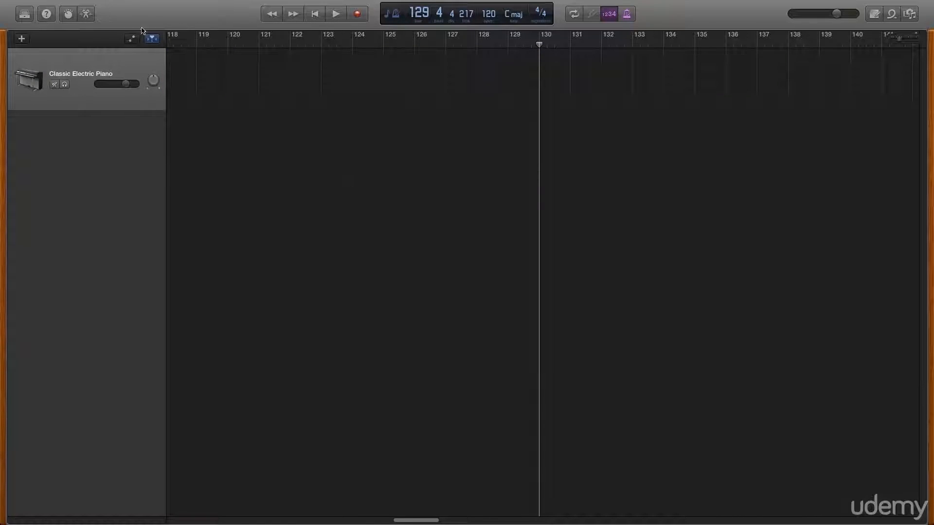
- Show the transposition track and return the playhead to the start of the project
click(128, 5)
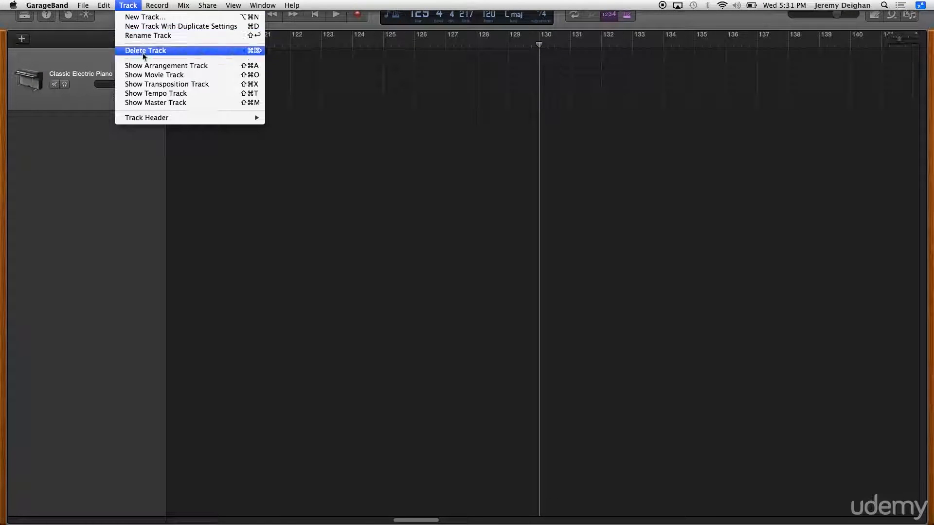
click(151, 85)
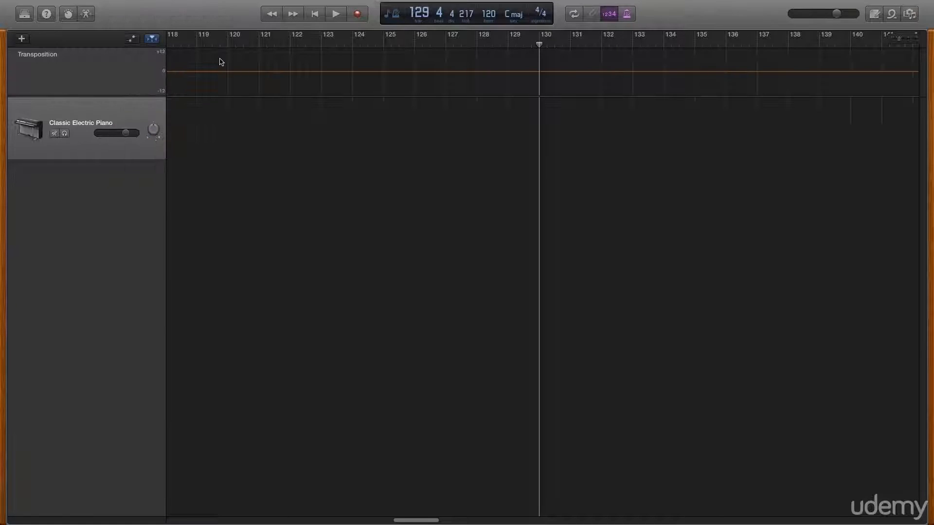
click(316, 15)
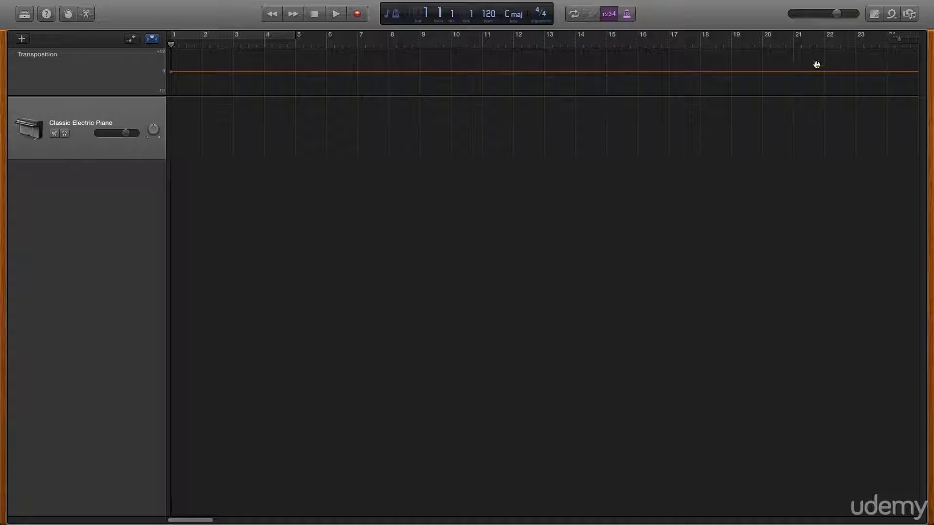
- Add the Acoustic Picking 03 loop from the loop browser at bar 1 on a new track
click(892, 15)
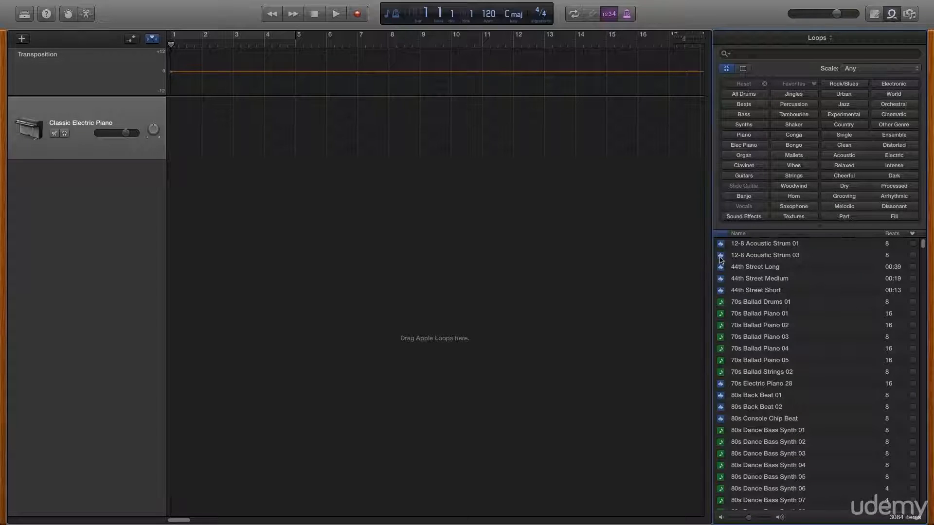
scroll(759, 325, down, 15)
scroll(759, 325, down, 3)
drag(767, 341, 176, 197)
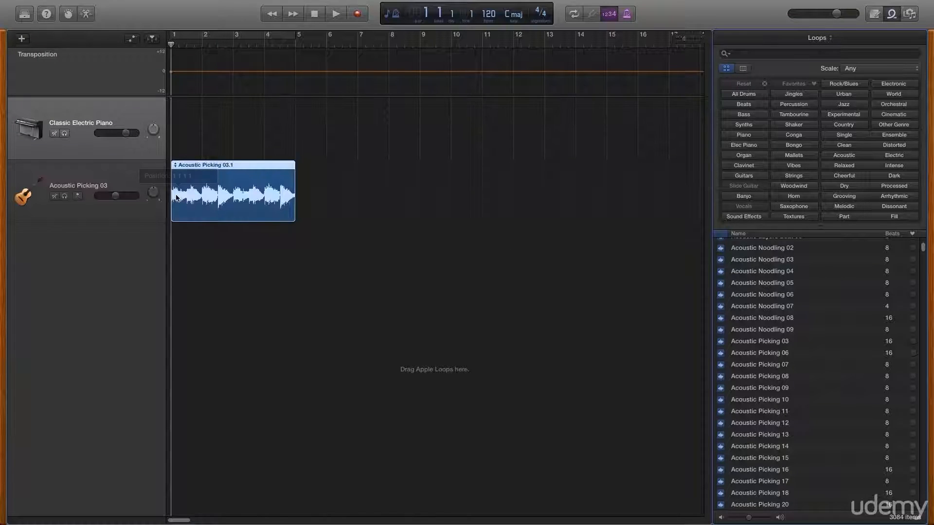
- Turn on cycle mode over bars 1 to 5, play the acoustic loop untransposed, and return the playhead to the start
click(575, 14)
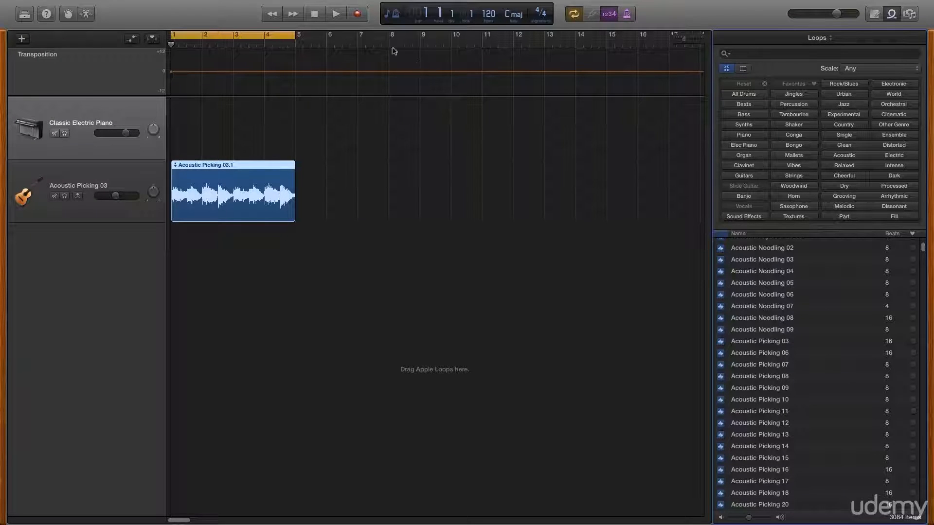
click(335, 14)
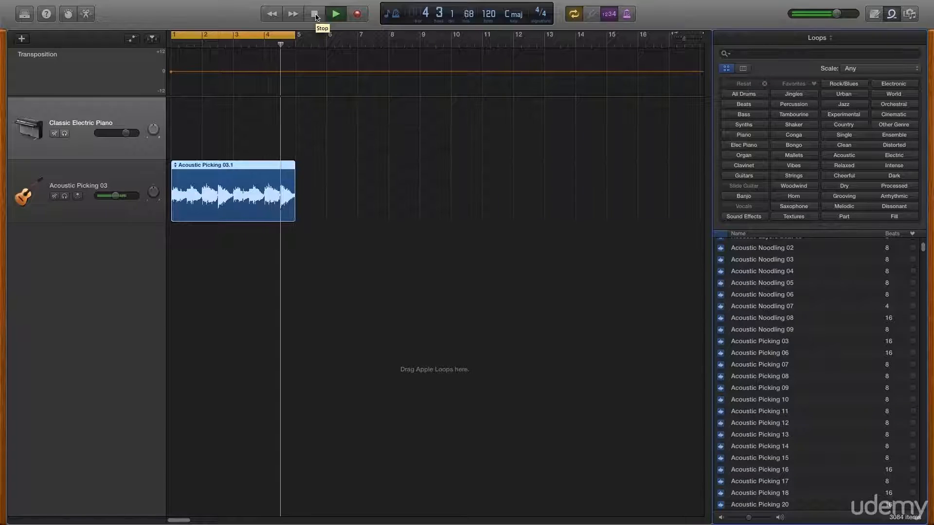
click(316, 15)
click(182, 42)
- Raise the project's transposition to +2 semitones from bar 1 and play the loop to hear the change
drag(177, 71, 176, 66)
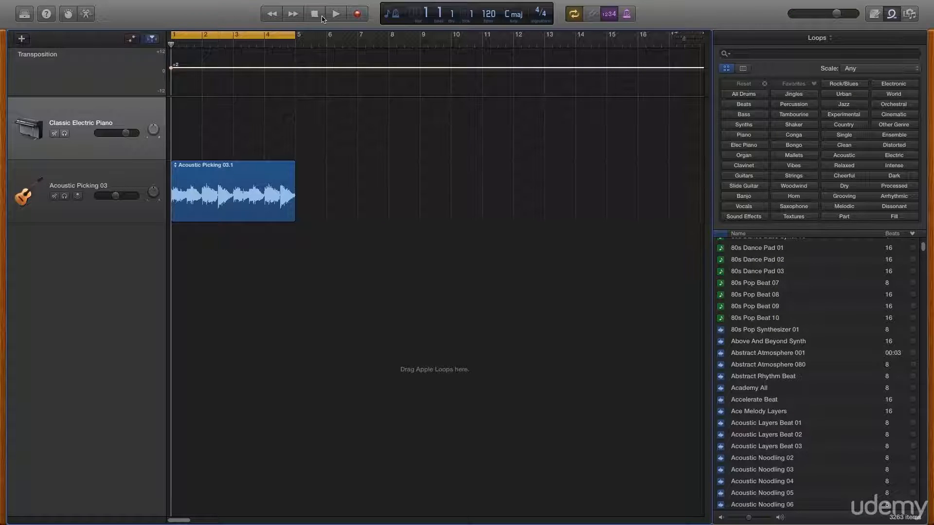
click(334, 15)
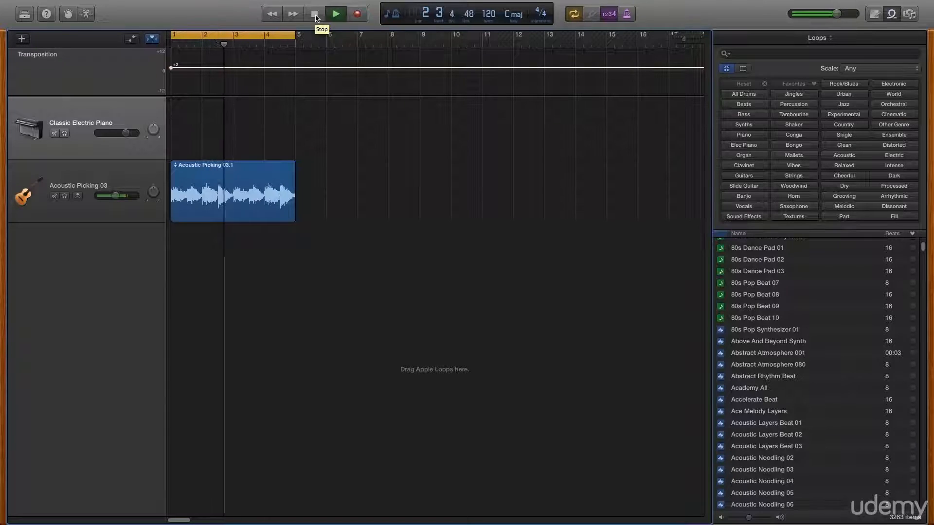
click(315, 16)
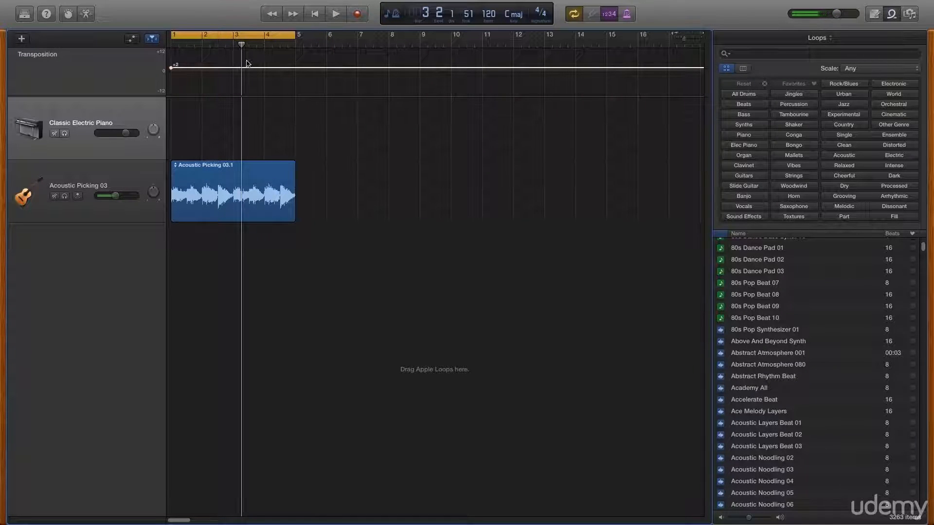
- Lower the project's transposition to -4 semitones and play the acoustic loop from the start
drag(247, 67, 246, 77)
click(324, 16)
key(space)
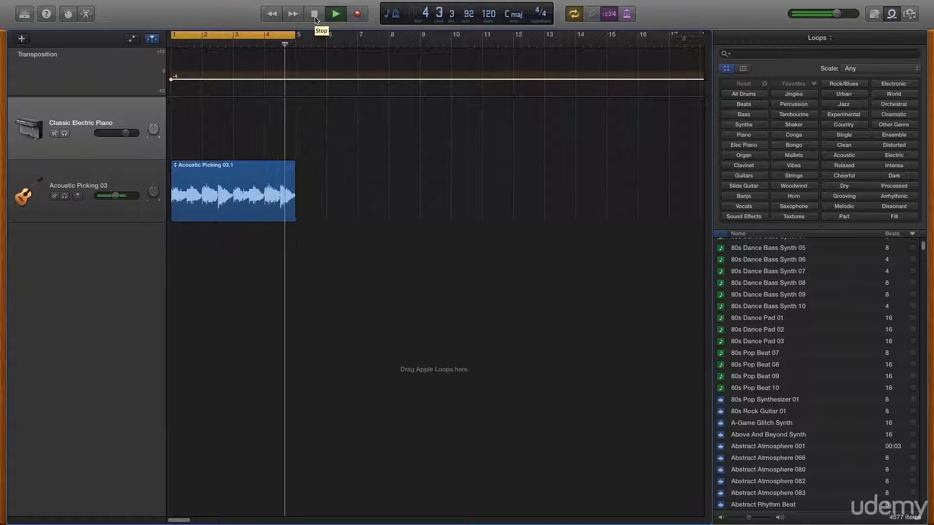
click(314, 18)
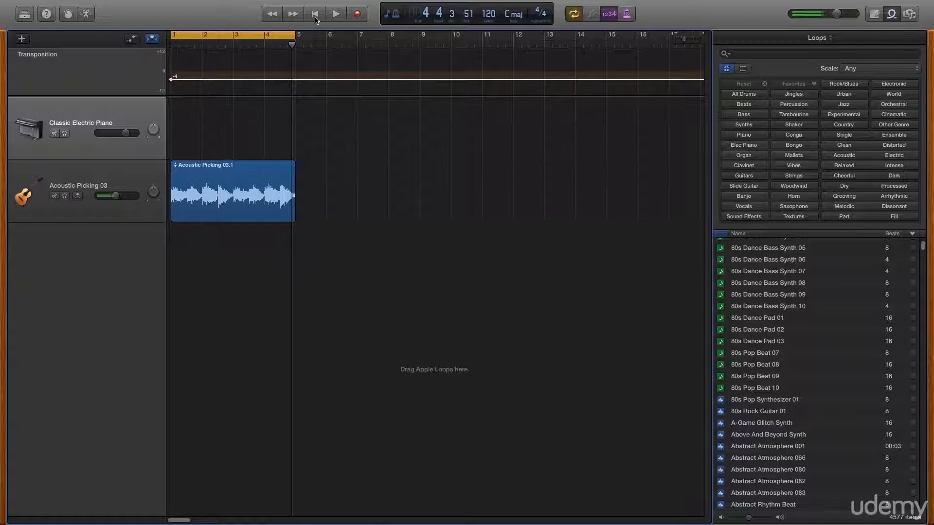
- Turn off cycle mode and reset the project's transposition to 0
click(575, 15)
drag(249, 81, 244, 72)
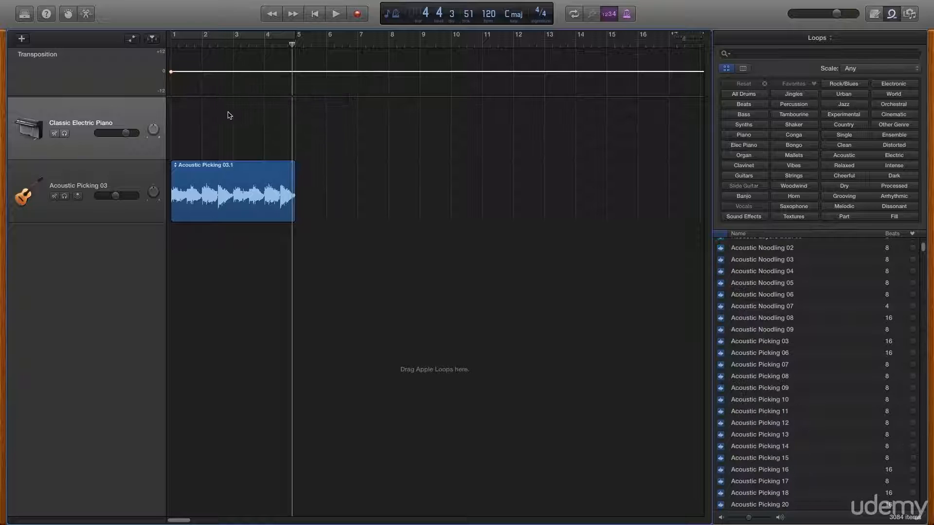
- Delete the Acoustic Picking 03 track together with its region and close the loop browser
right_click(115, 176)
right_click(83, 167)
click(67, 174)
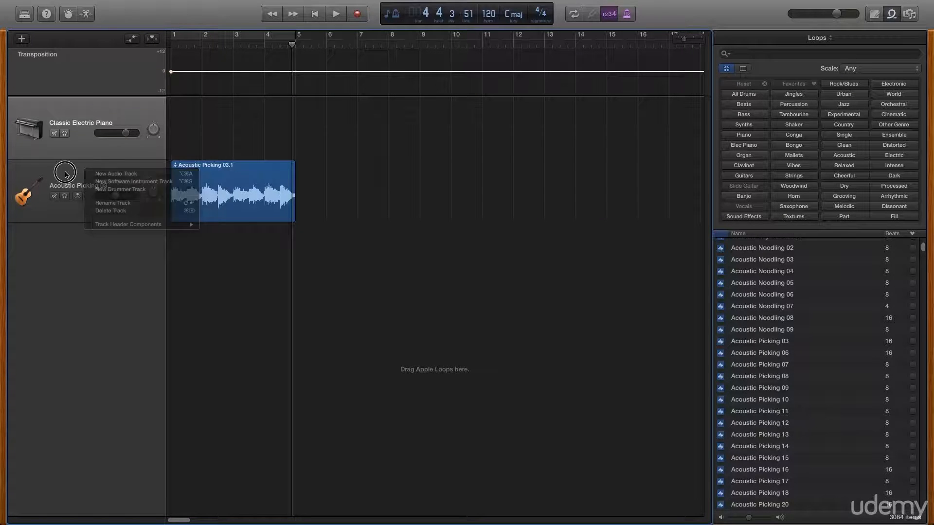
click(113, 177)
right_click(120, 179)
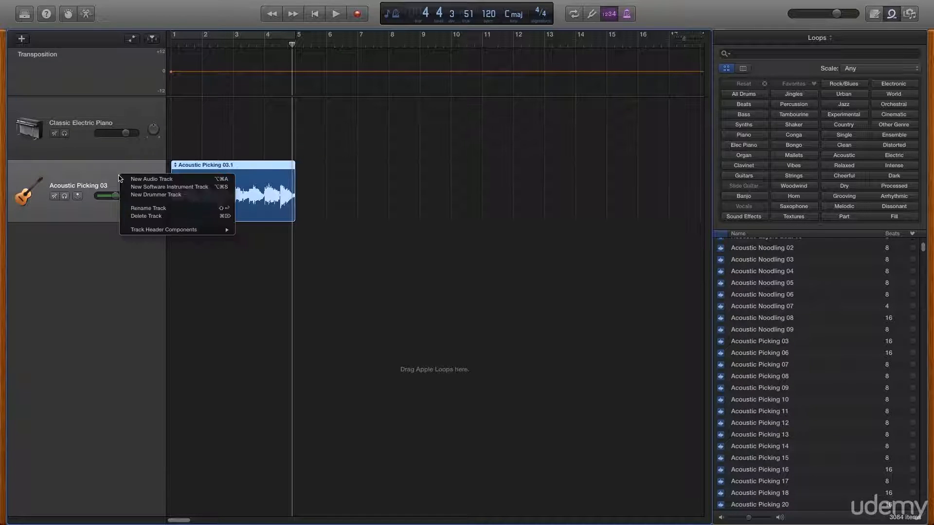
click(139, 216)
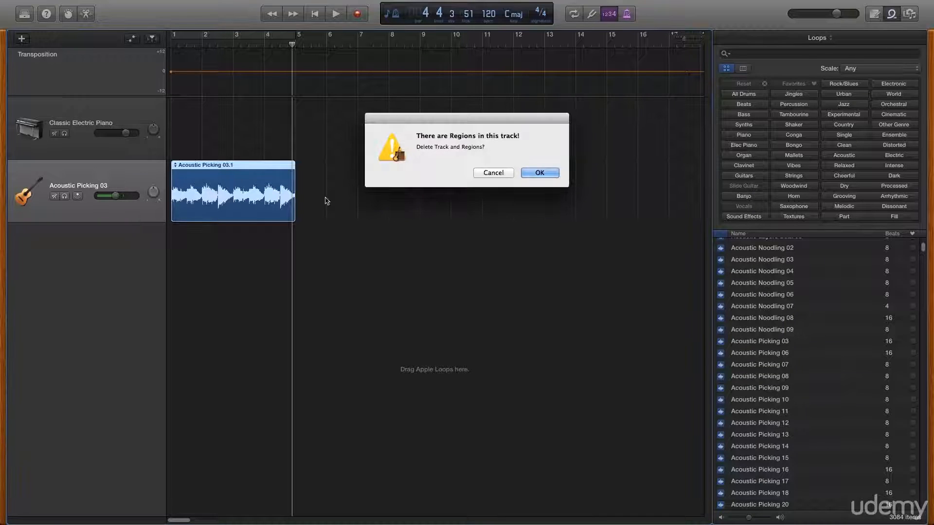
click(532, 174)
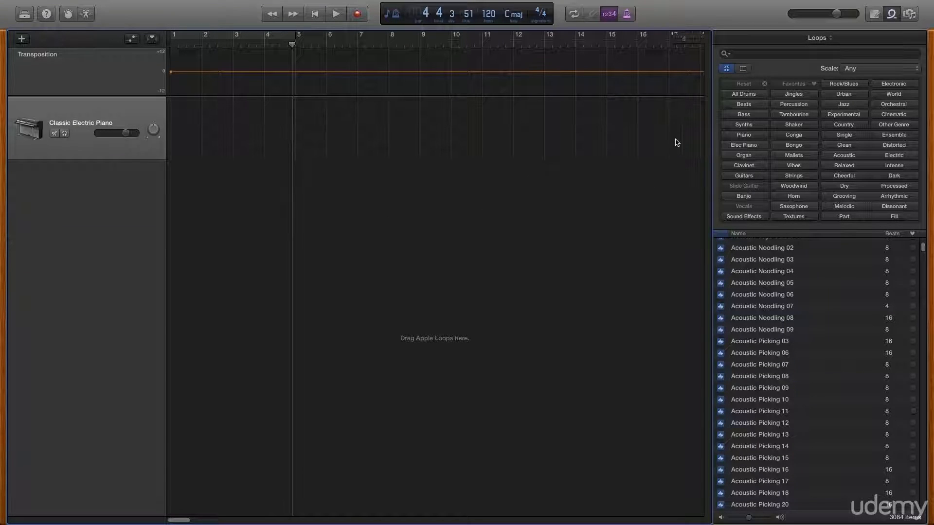
click(891, 14)
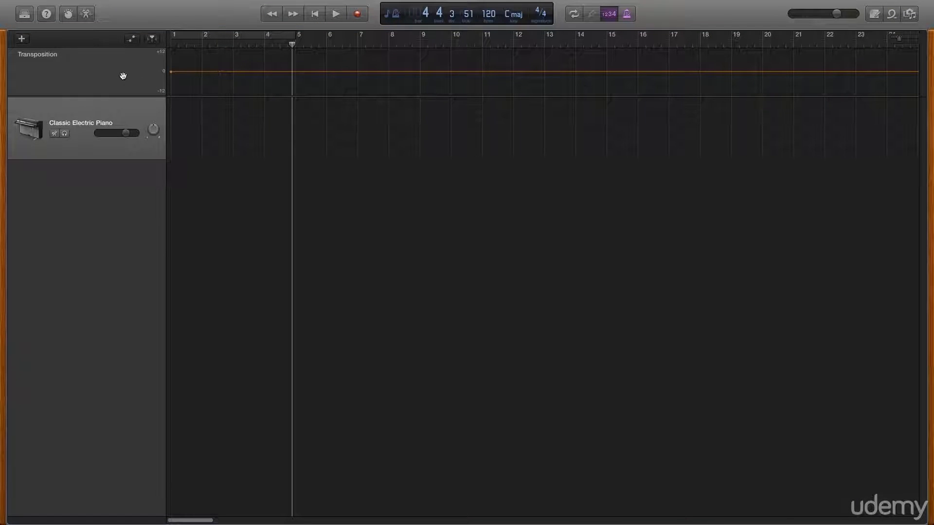
- Hide the transposition track and show the tempo track in its place
click(128, 5)
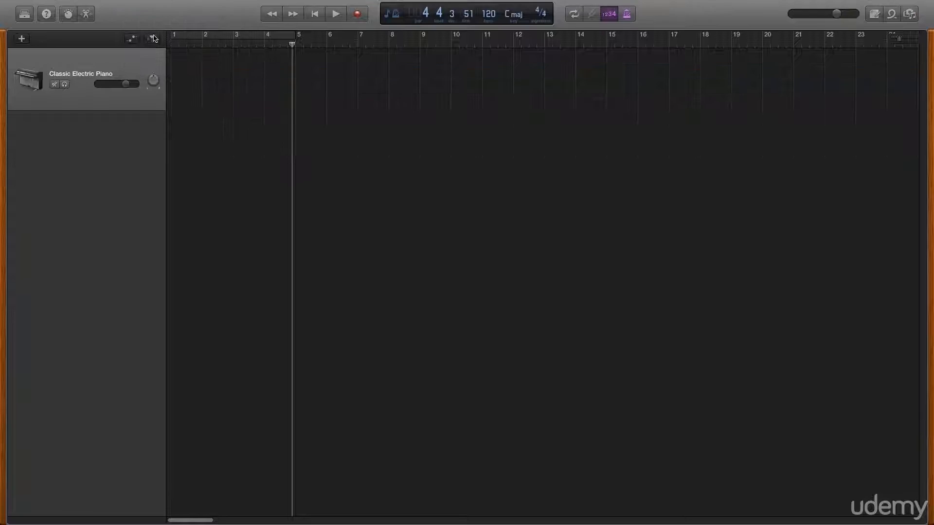
click(132, 5)
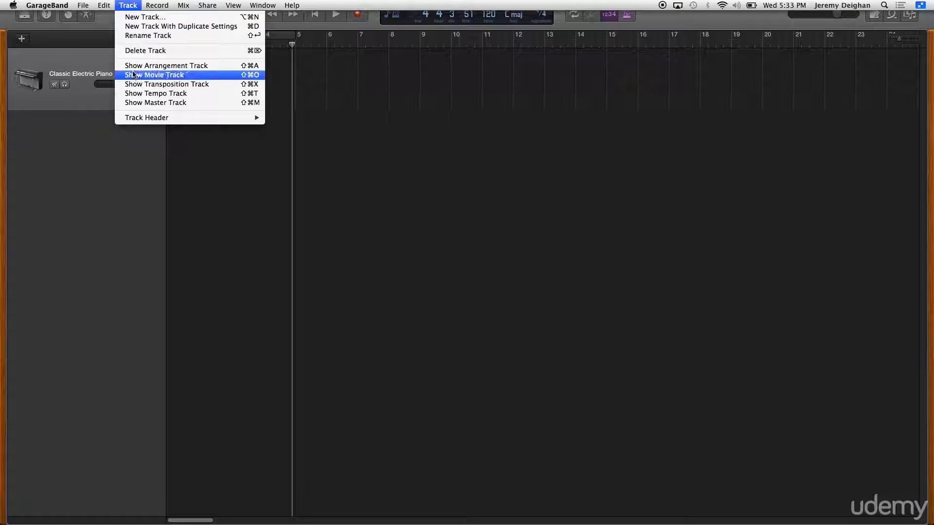
click(136, 93)
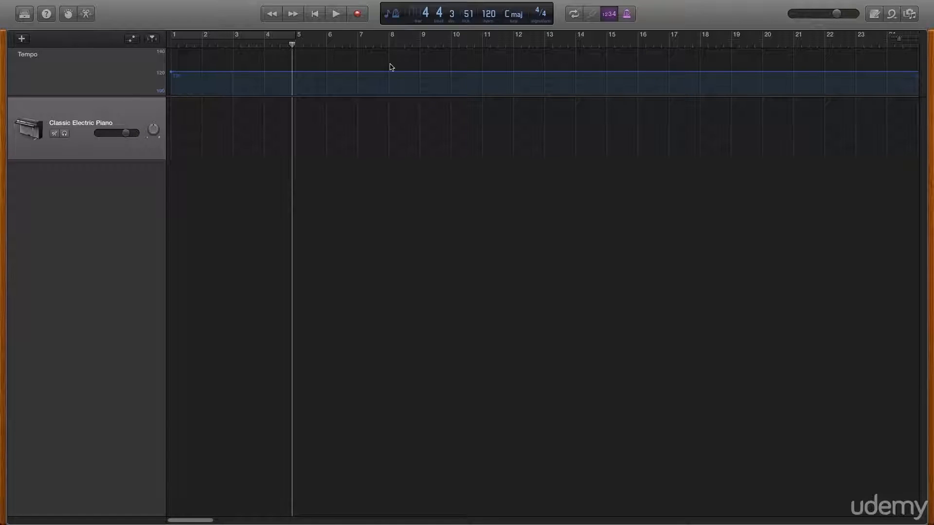
- Add the Acoustic Noodling 03 loop at bar 1 on a new track and place two pasted copies after it at bars 3 and 5
click(892, 13)
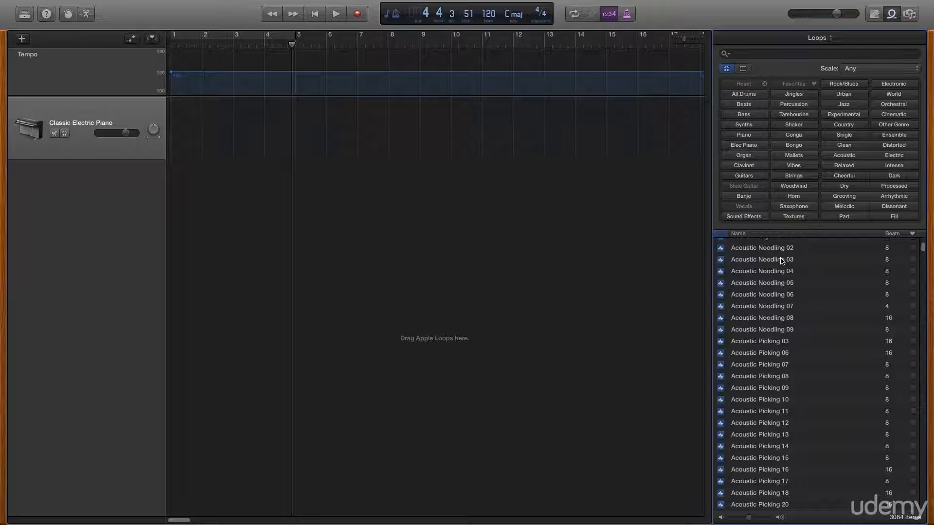
drag(780, 263, 175, 203)
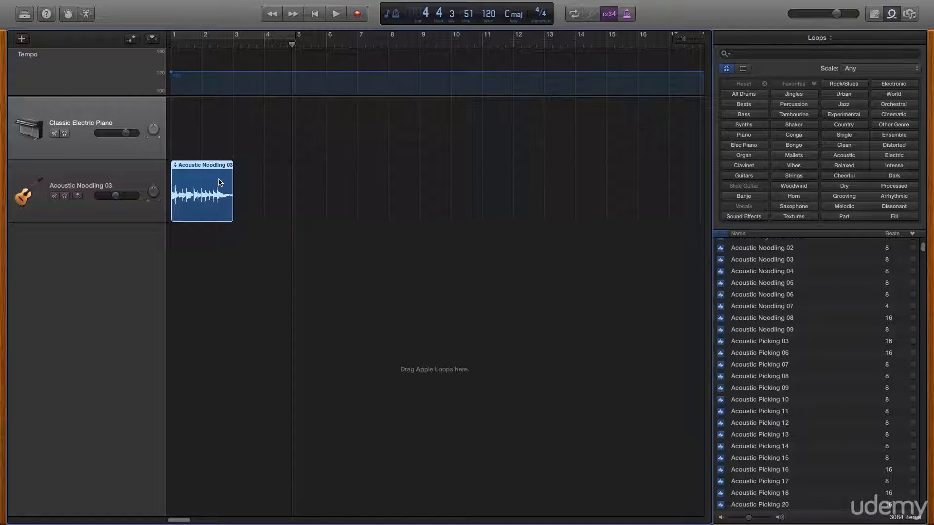
click(235, 38)
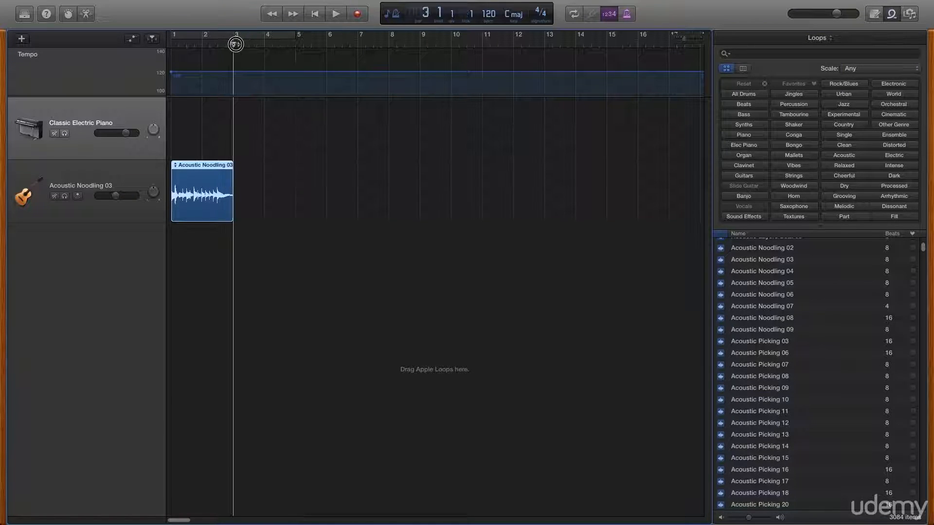
key(super+v)
key(super+v)
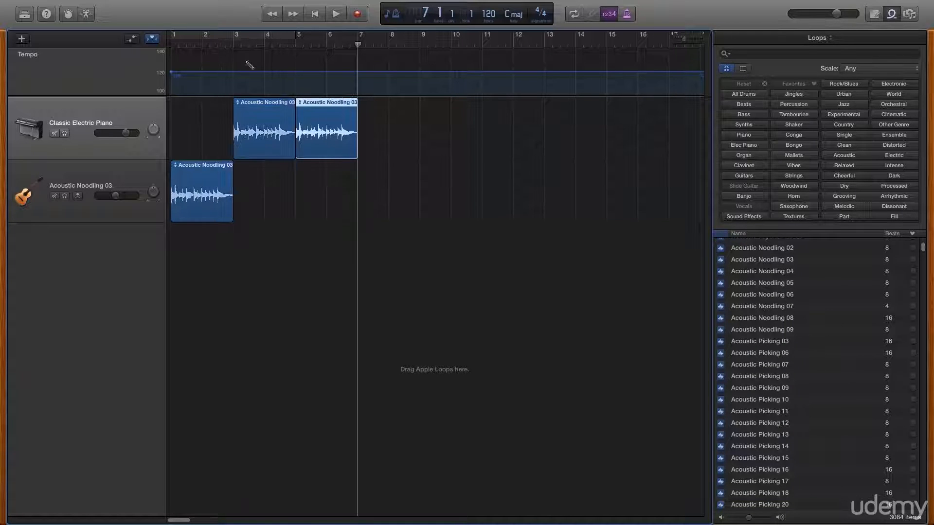
drag(290, 112, 268, 194)
double_click(341, 131)
drag(340, 130, 330, 194)
- Paste five more copies of the loop on the Acoustic Noodling 03 track up to bar 17 and return the playhead to the start
click(88, 17)
click(103, 168)
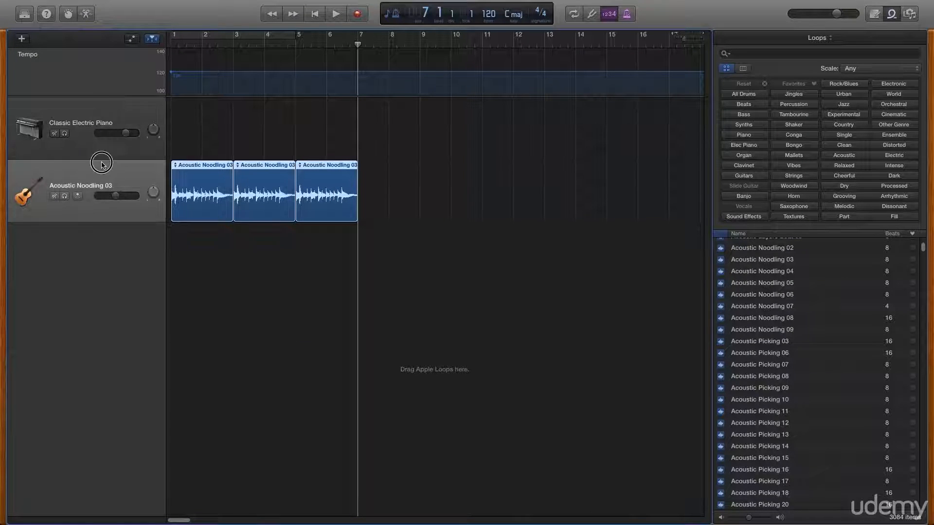
key(super+v)
key(super+v)
key(super+v)
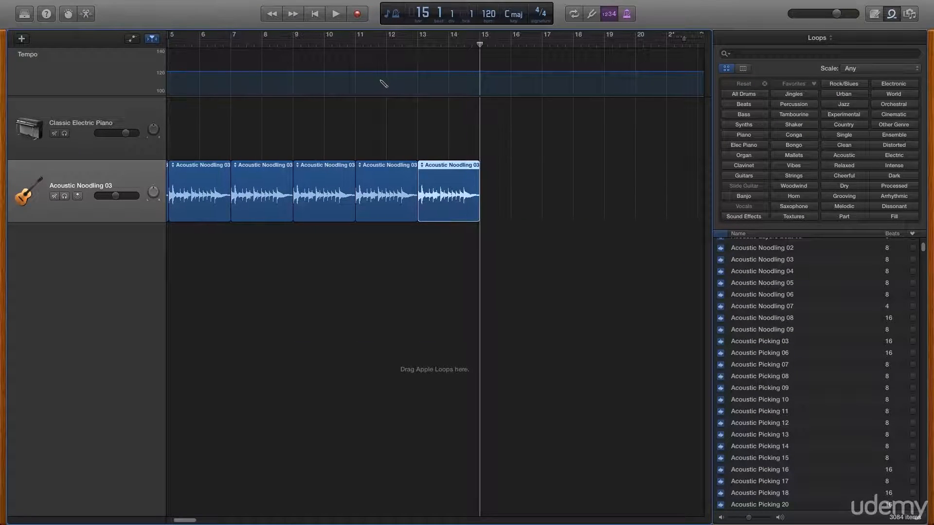
key(super+v)
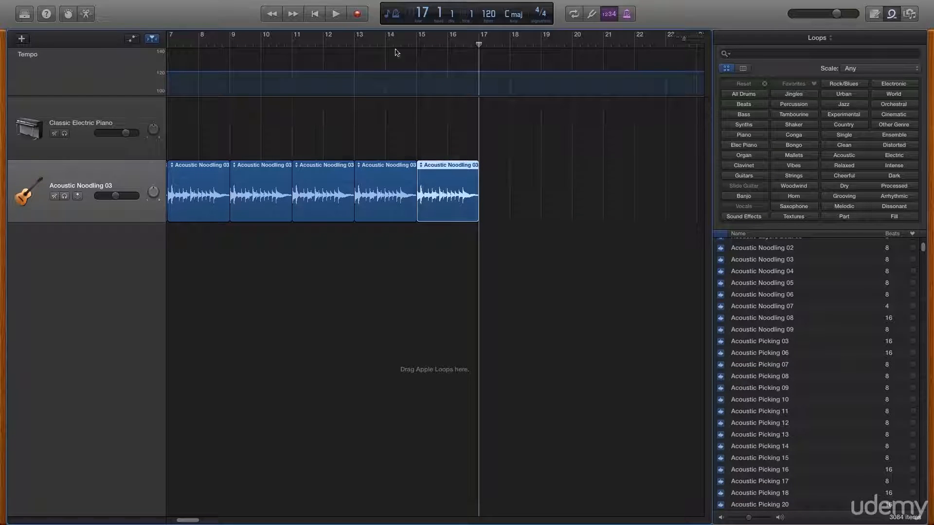
key(Return)
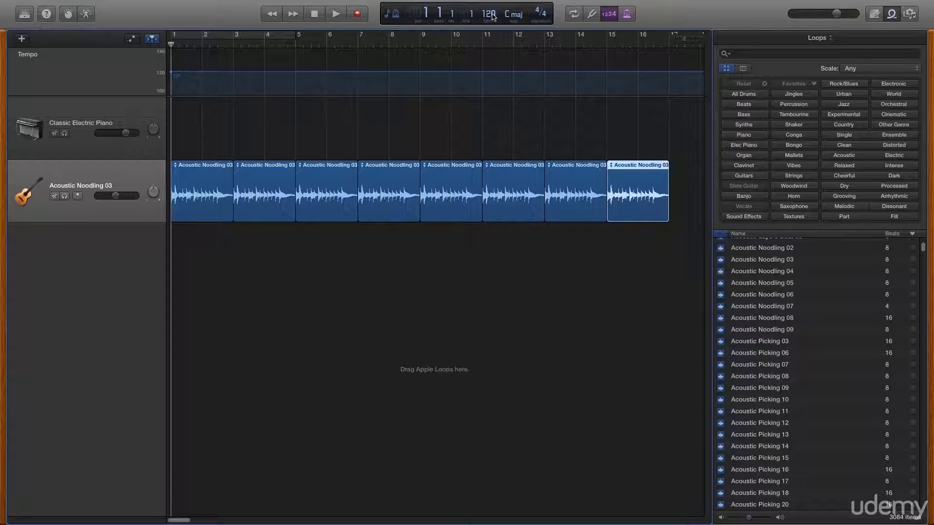
- Lower the project tempo to 114 bpm on the tempo track and bring it back up to 120 bpm
click(175, 74)
drag(175, 75, 176, 80)
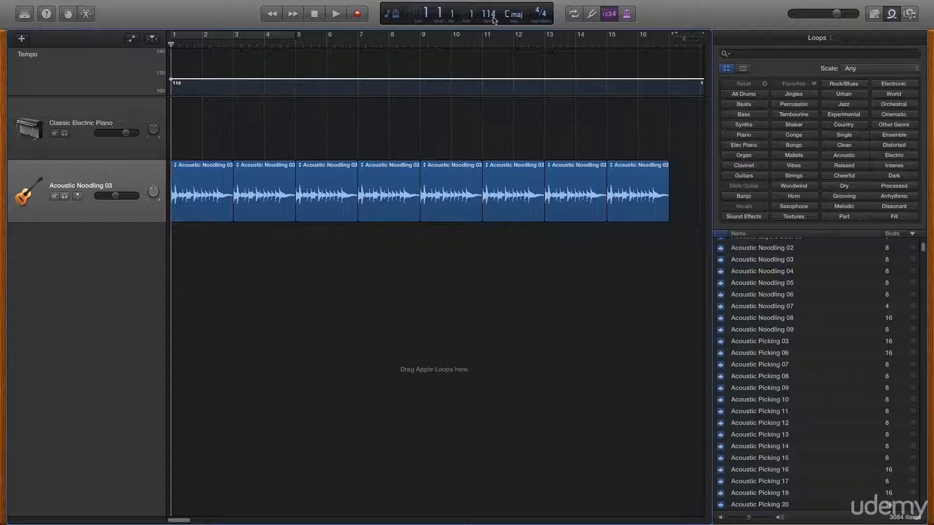
drag(190, 79, 190, 75)
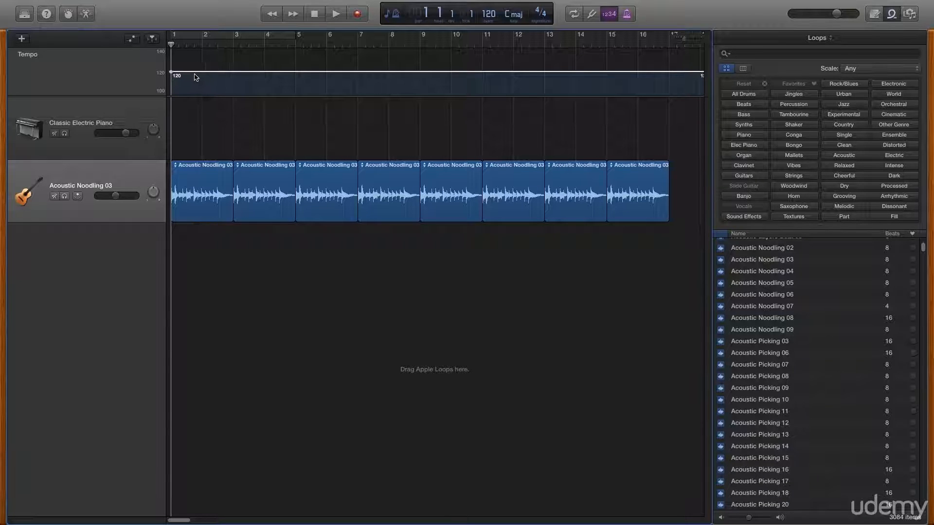
- Add a tempo point at bar 5, set it to 150 bpm, and play the project through the tempo change
click(297, 72)
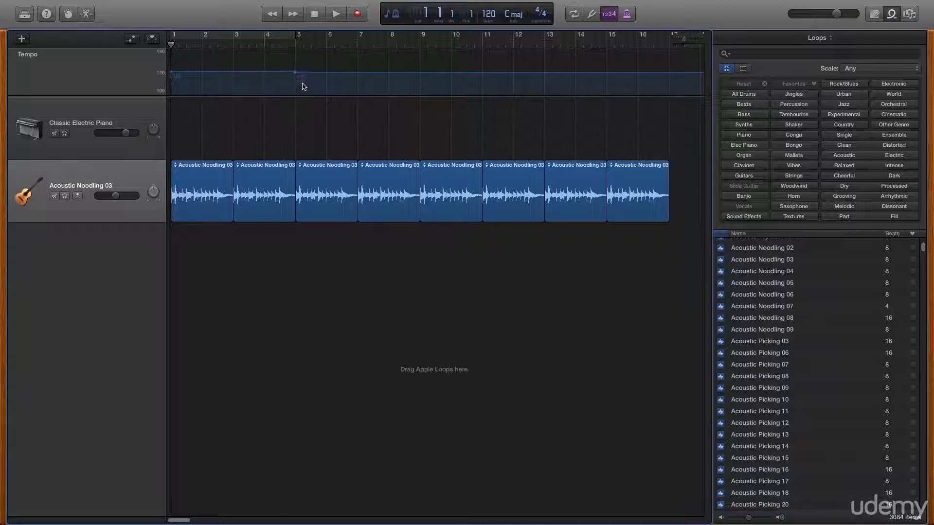
drag(298, 74, 296, 54)
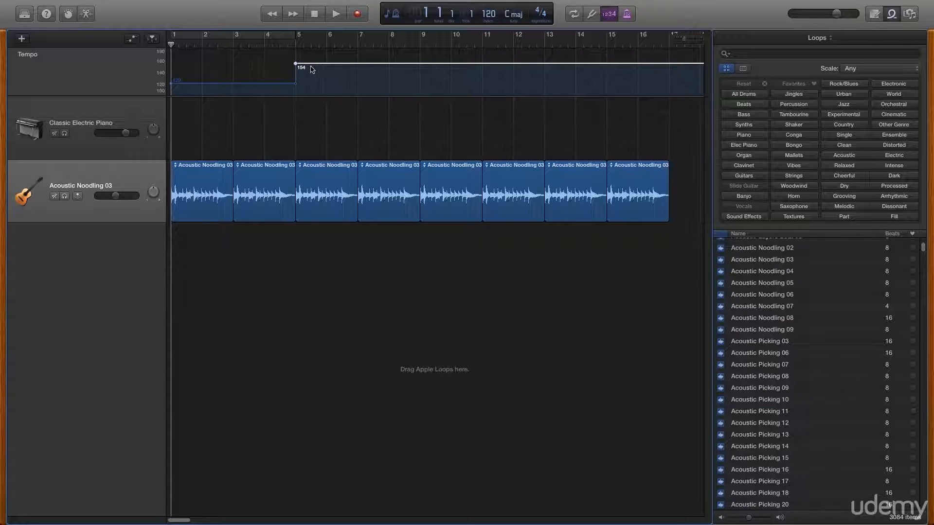
drag(296, 65, 296, 66)
key(a)
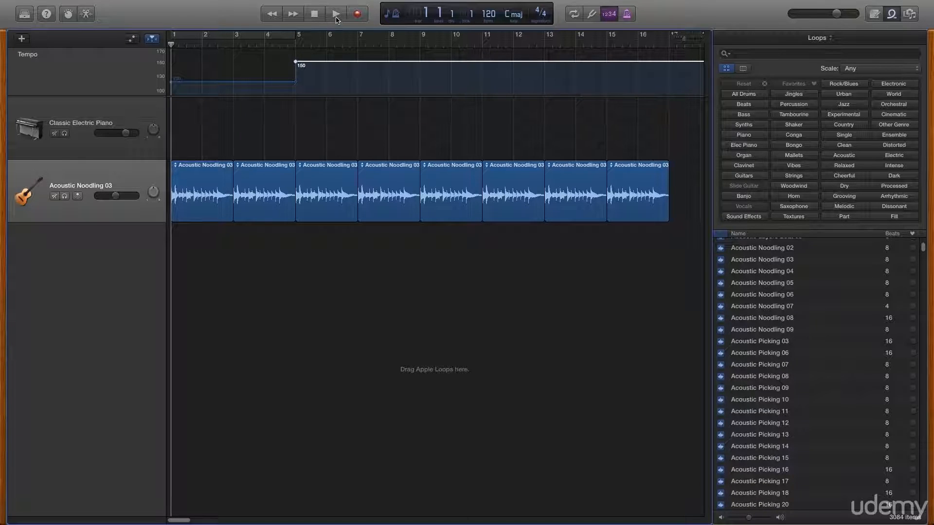
click(335, 15)
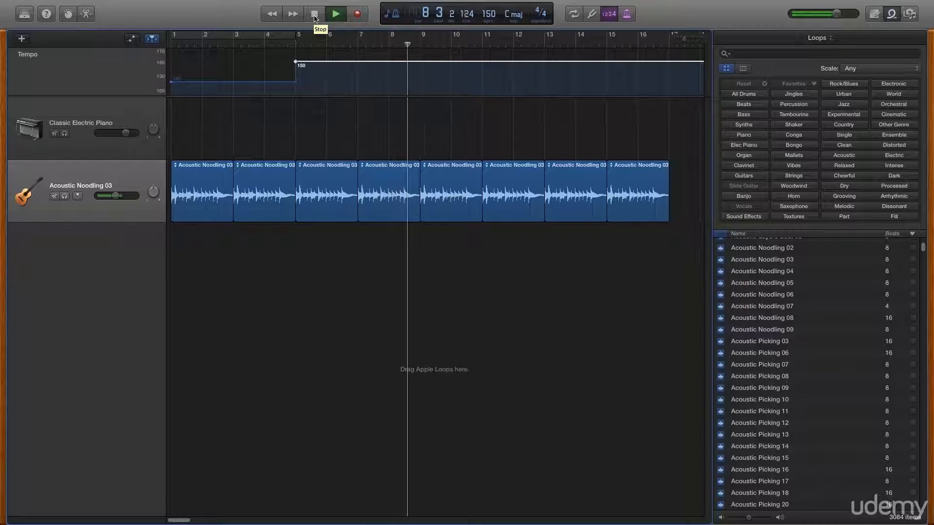
click(315, 14)
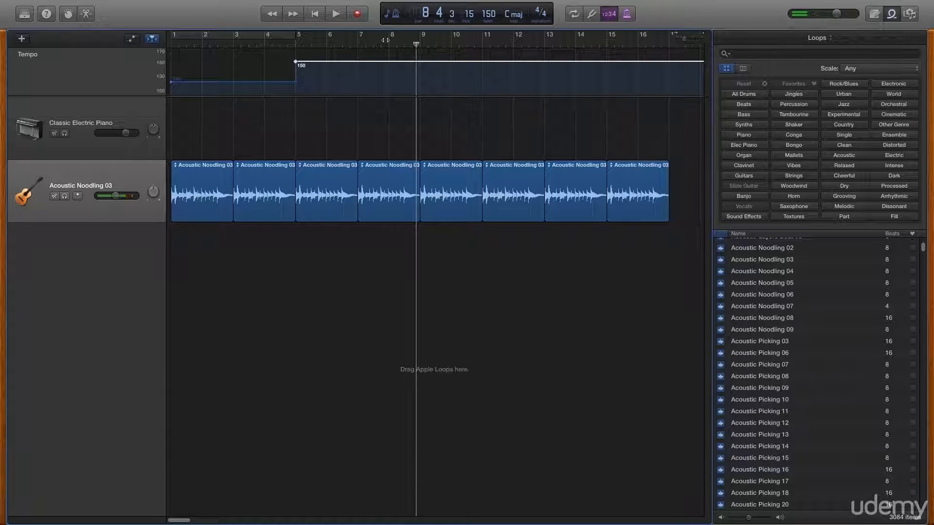
- Add a tempo point at bar 9, set it to 228 bpm, and play the project from the start
click(422, 63)
mouse_move(423, 64)
mouse_down()
mouse_move(418, 42)
mouse_move(422, 56)
mouse_up()
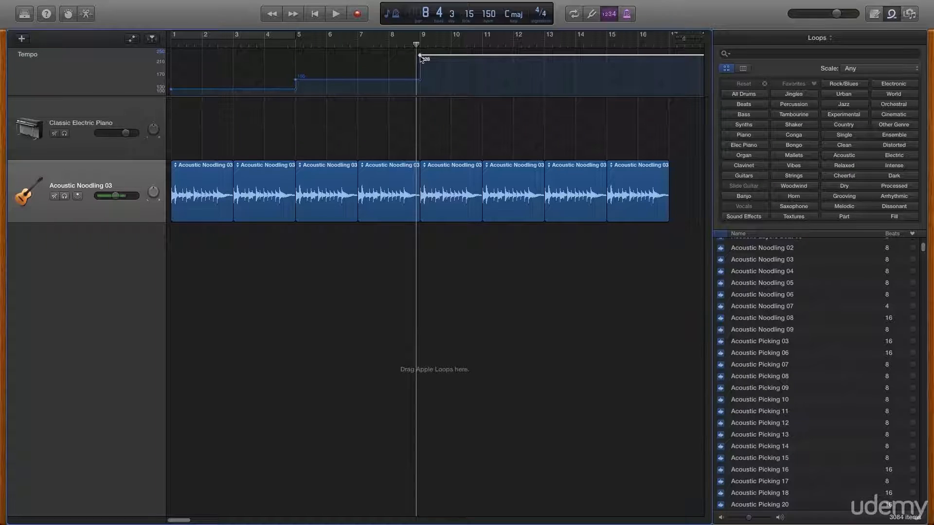
click(315, 14)
click(337, 13)
click(336, 14)
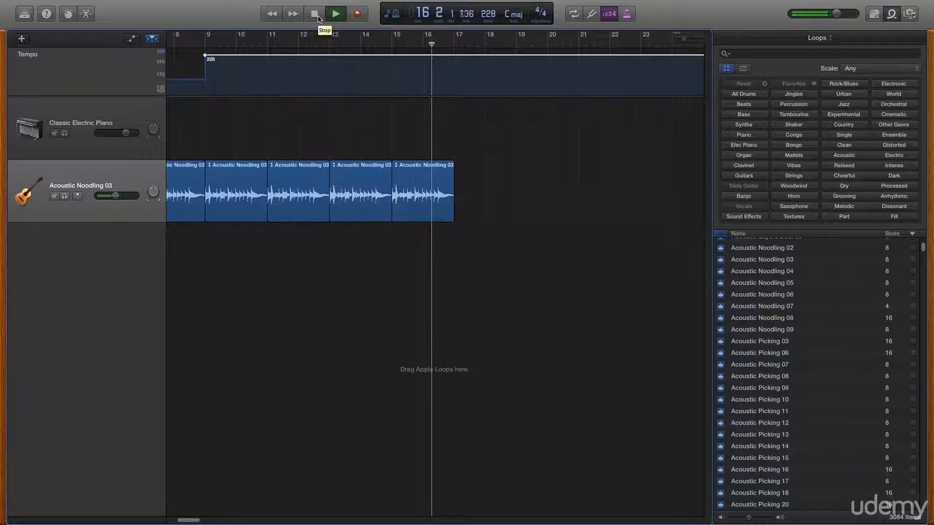
- Stop playback, return the playhead to the start of the project, and hide the tempo track
click(317, 18)
click(317, 18)
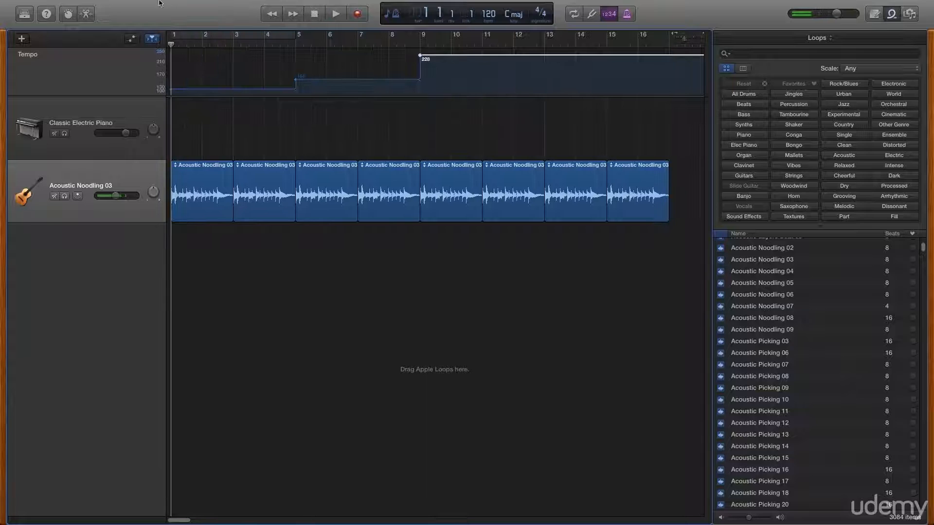
click(131, 5)
click(146, 93)
- Show the master track below the Acoustic Noodling 03 track and turn on automation display for the tracks
click(136, 5)
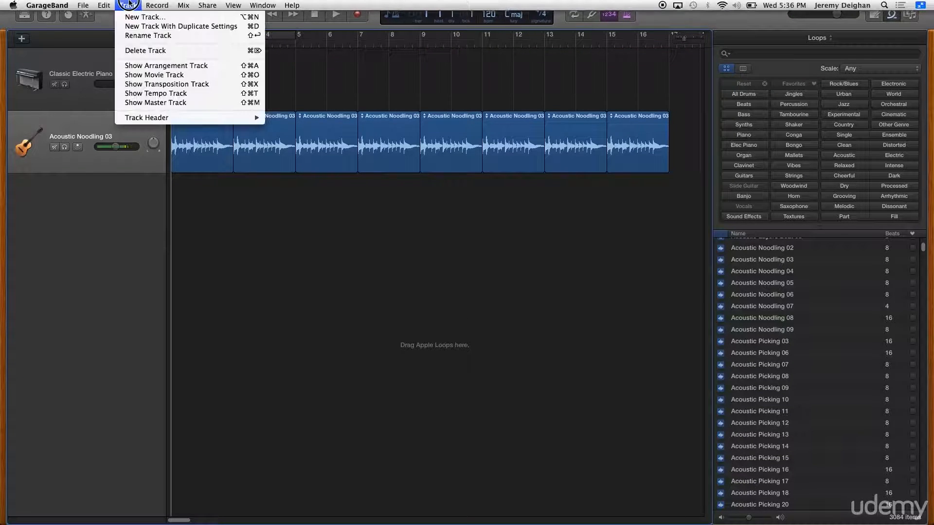
click(138, 103)
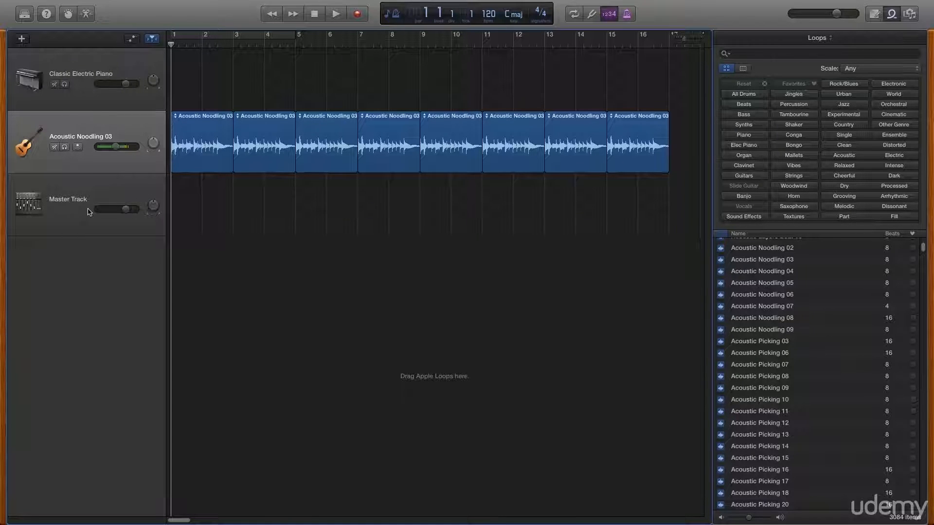
click(133, 39)
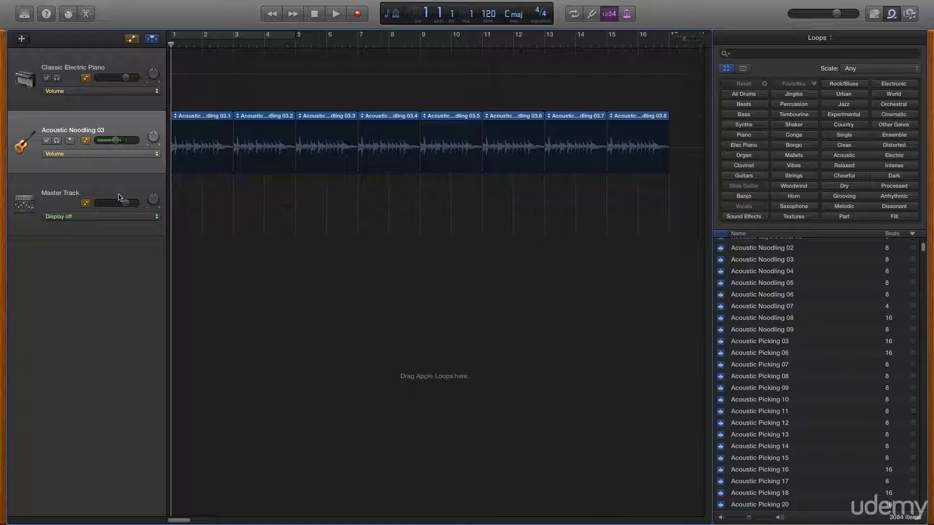
- Look over the master track's automation parameter choices without picking one, and hide the master track
click(121, 217)
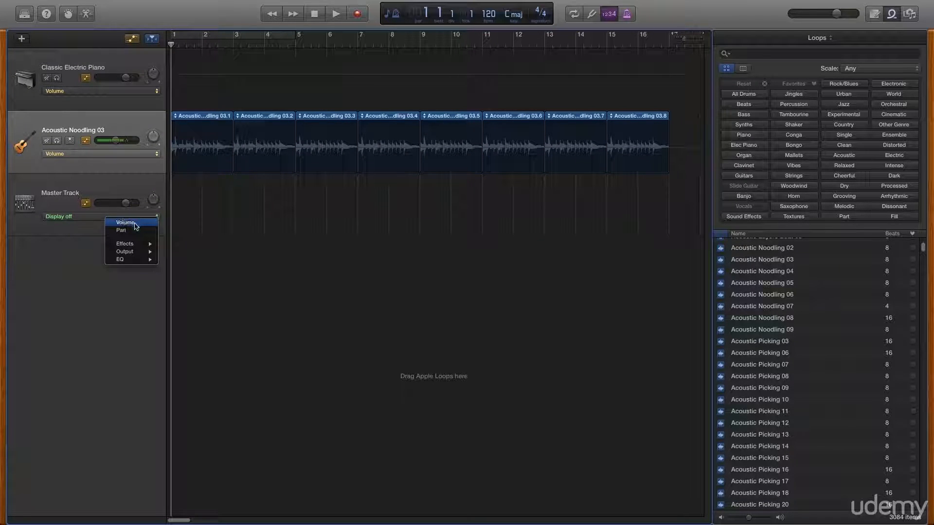
mouse_move(142, 247)
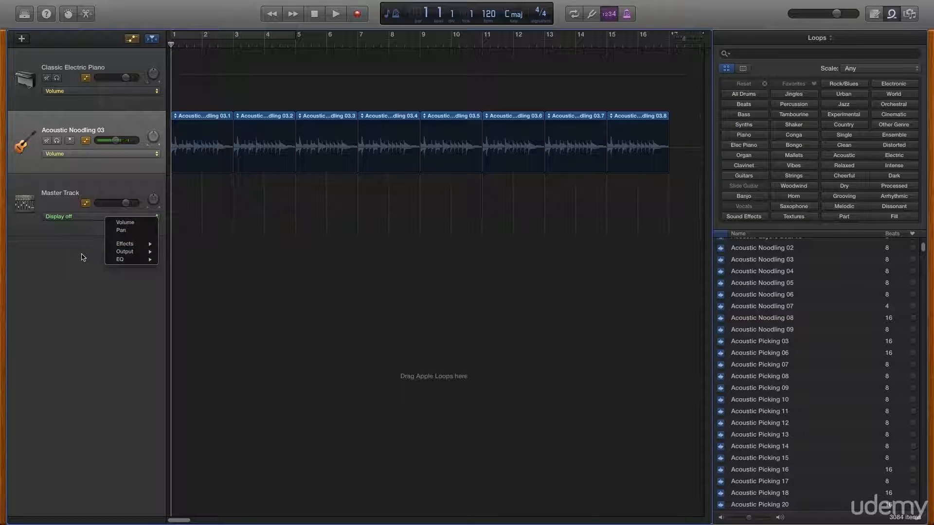
click(84, 256)
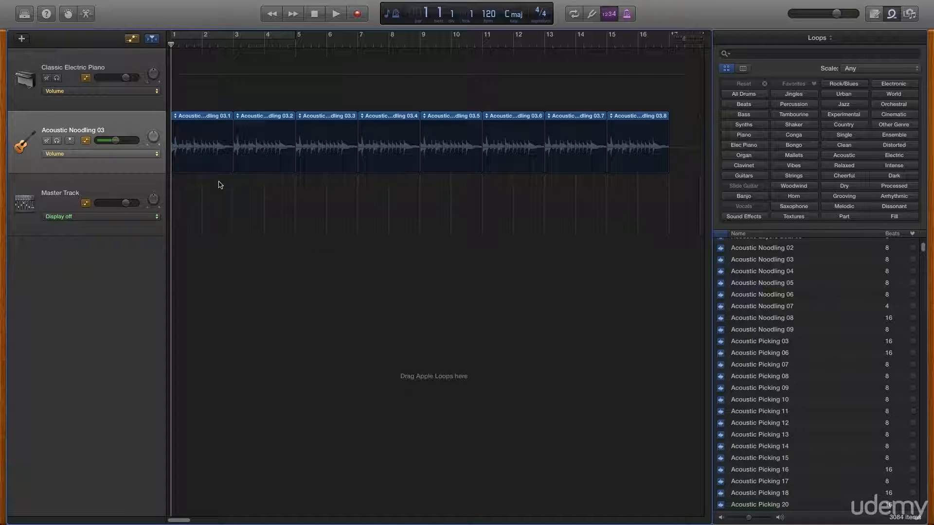
click(128, 5)
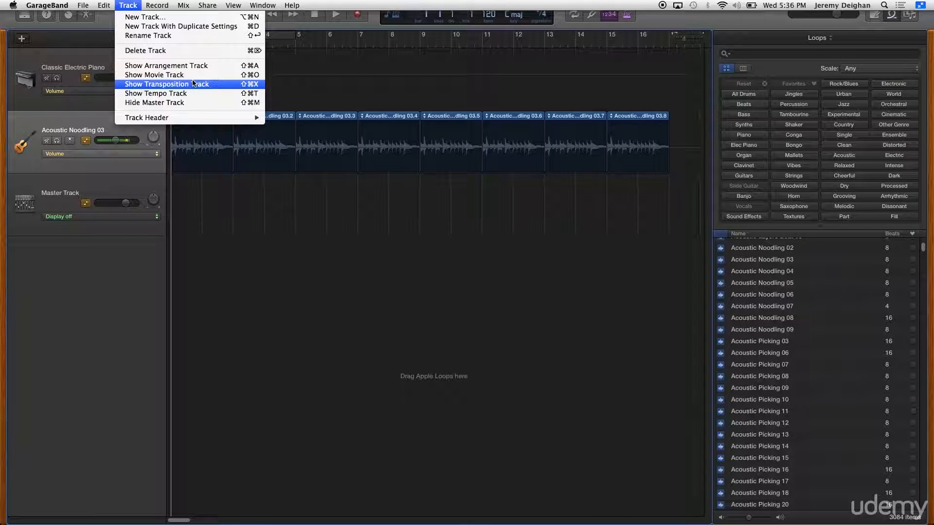
click(186, 104)
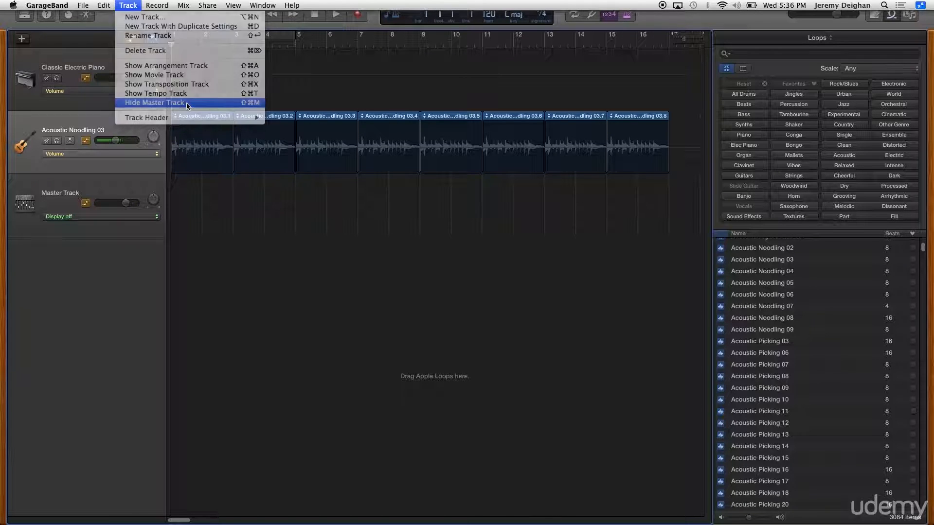